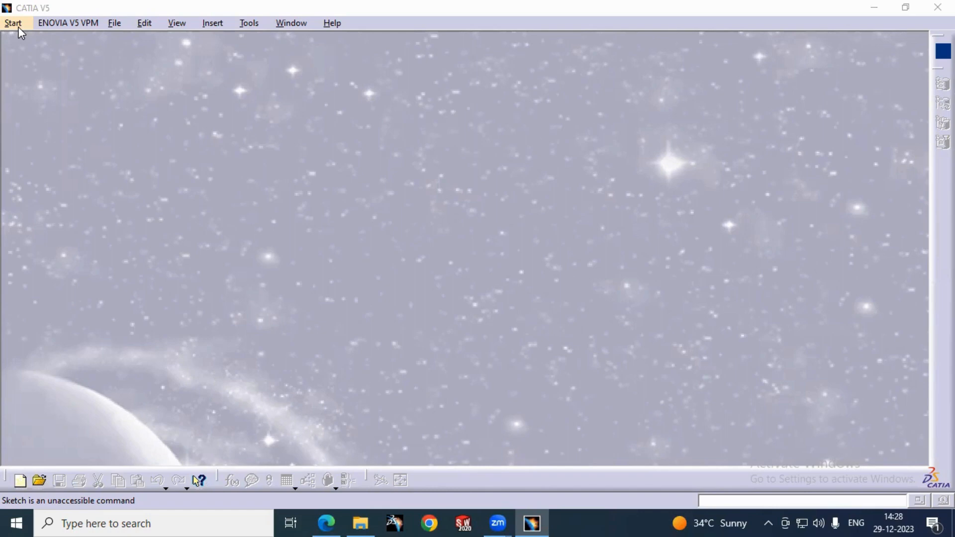
- Create a new part named Part1 with hybrid design enabled in Sketcher and open a sketch on the yz plane
{"action": "left_click", "coordinate": [14, 23]}
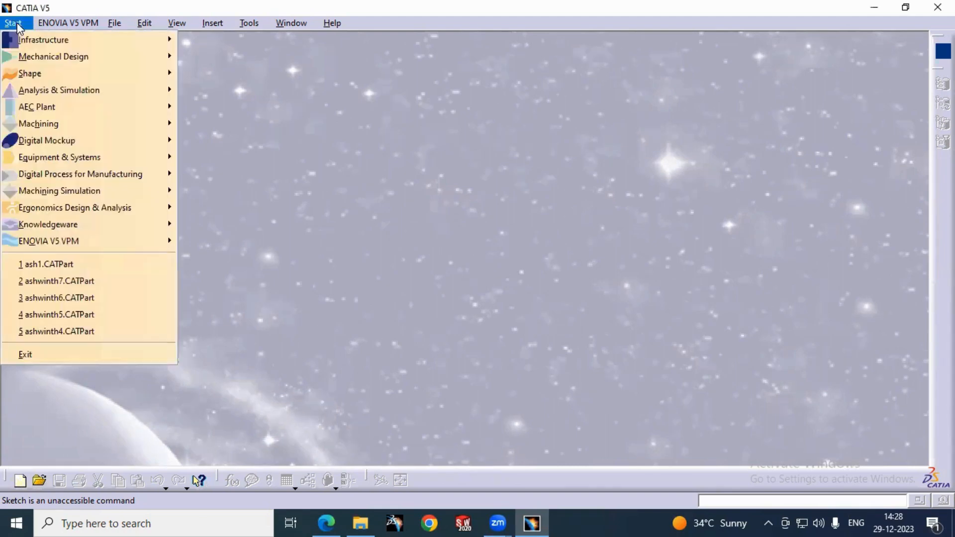
{"action": "mouse_move", "coordinate": [119, 73]}
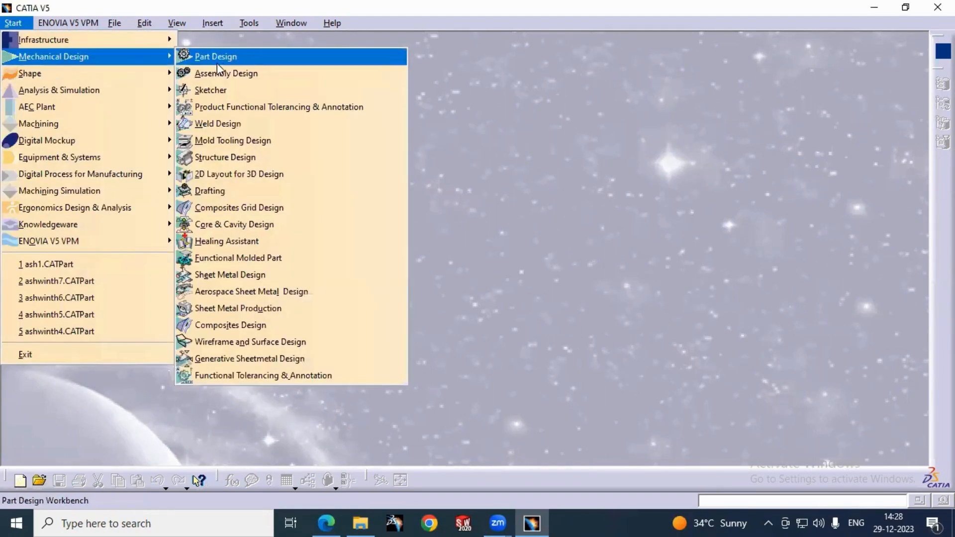
{"action": "left_click", "coordinate": [228, 94]}
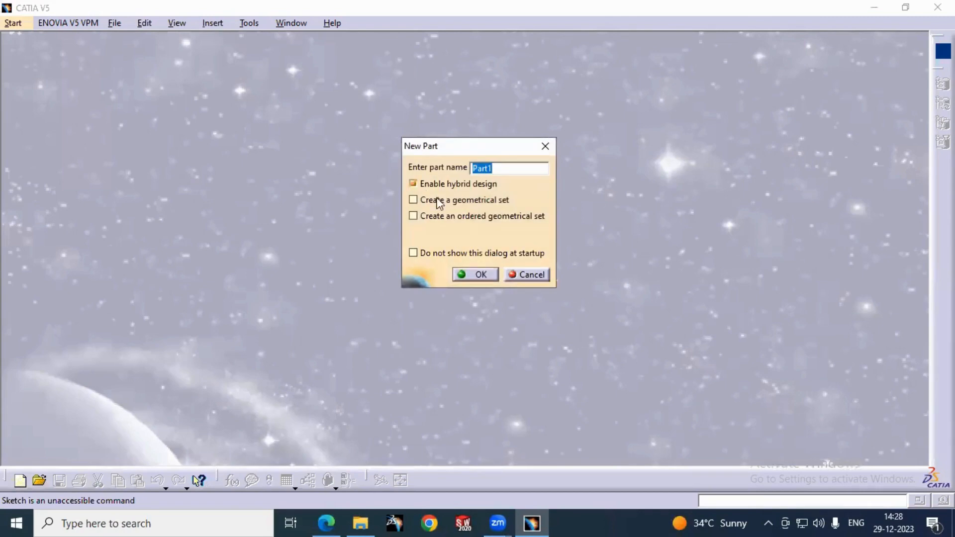
{"action": "left_click", "coordinate": [468, 273]}
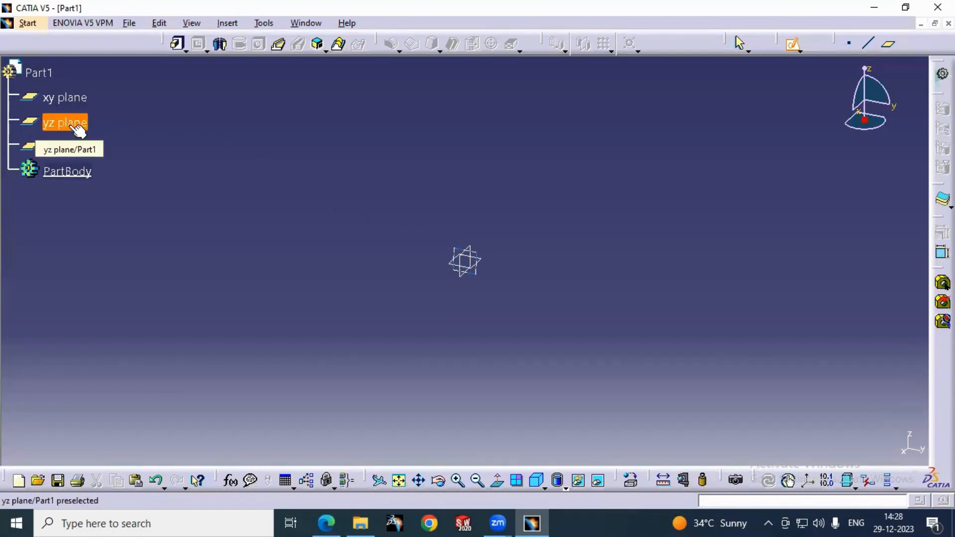
{"action": "left_click", "coordinate": [78, 128]}
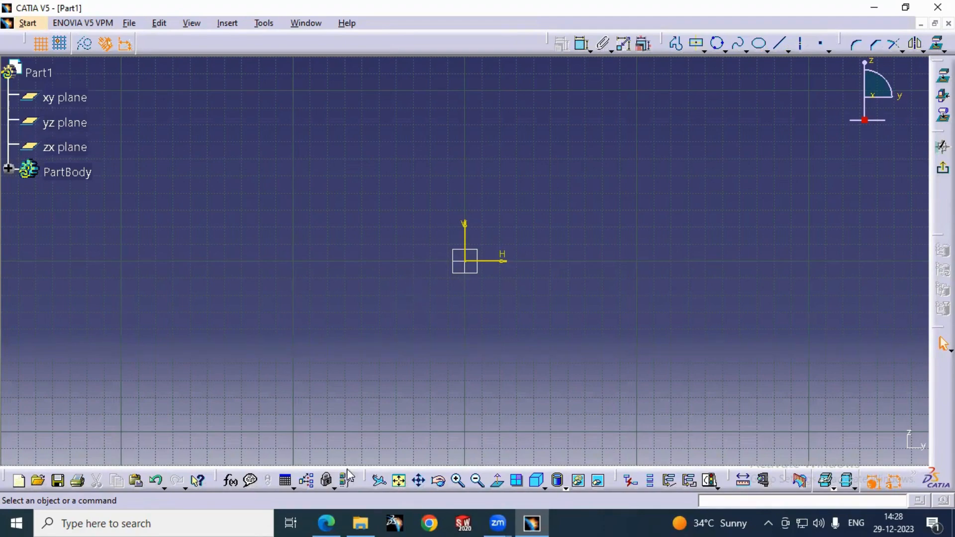
- Check the reference drawing, and sketch two concentric circles about 28.8 mm and 16.8 mm in diameter, centred at about H -30, V 45 mm
{"action": "left_click", "coordinate": [322, 520]}
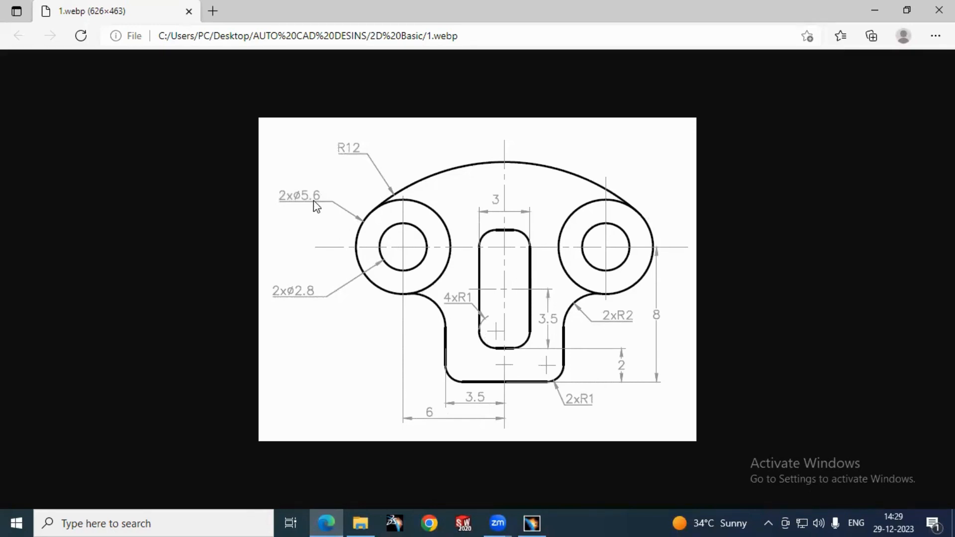
{"action": "left_click", "coordinate": [331, 515]}
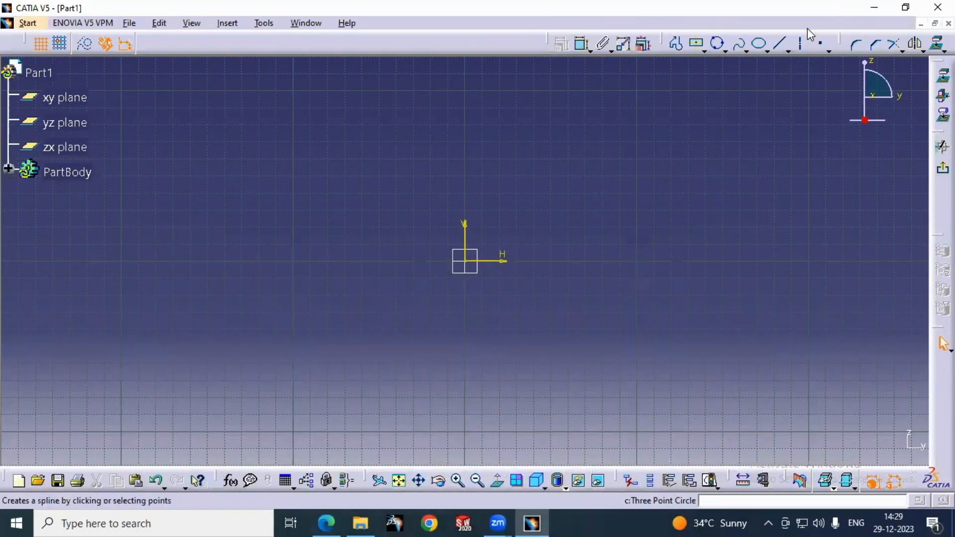
{"action": "left_click", "coordinate": [726, 50]}
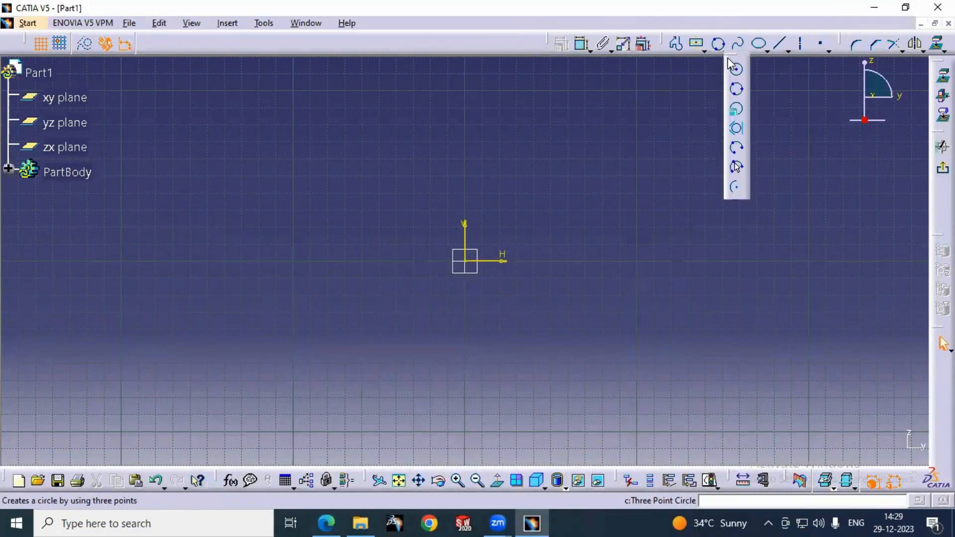
{"action": "left_click", "coordinate": [736, 68]}
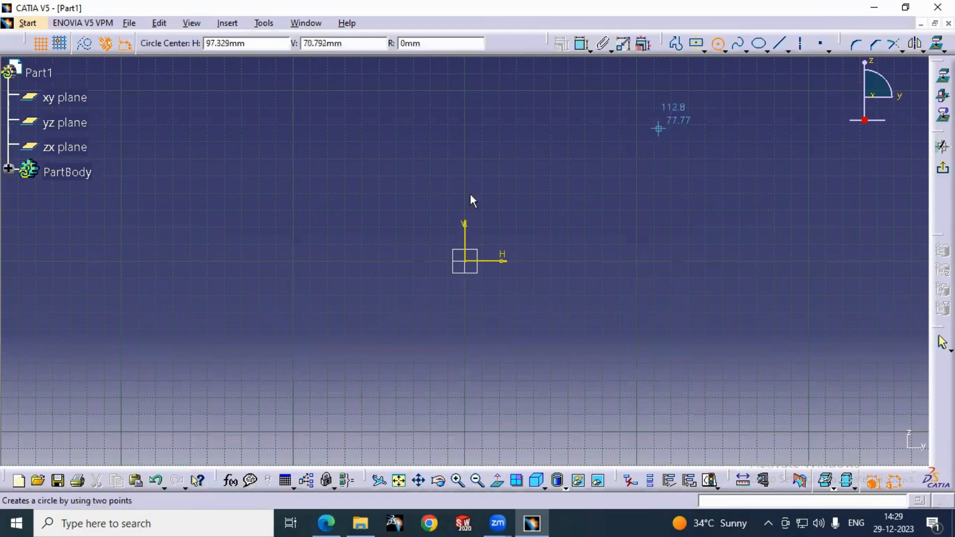
{"action": "left_click", "coordinate": [412, 184]}
{"action": "left_click", "coordinate": [435, 174]}
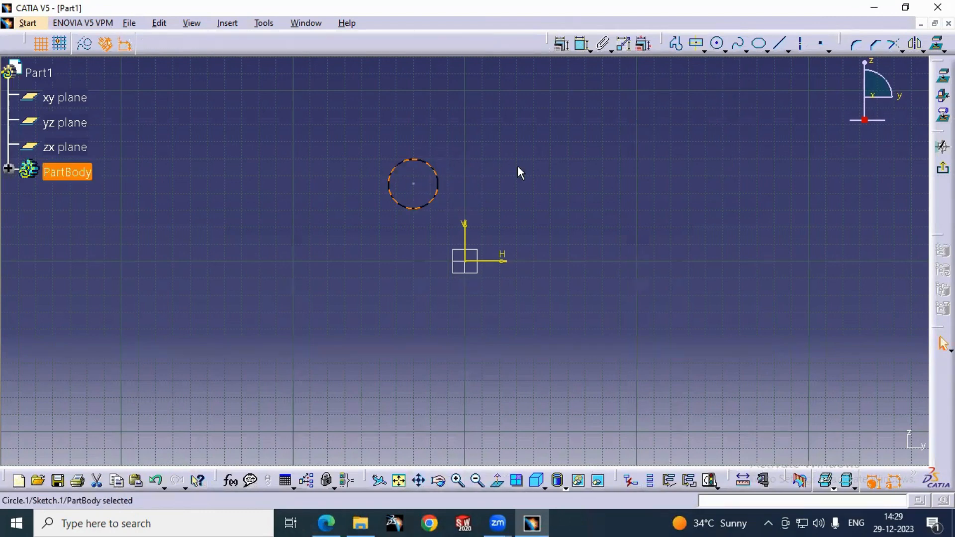
{"action": "left_click", "coordinate": [717, 43]}
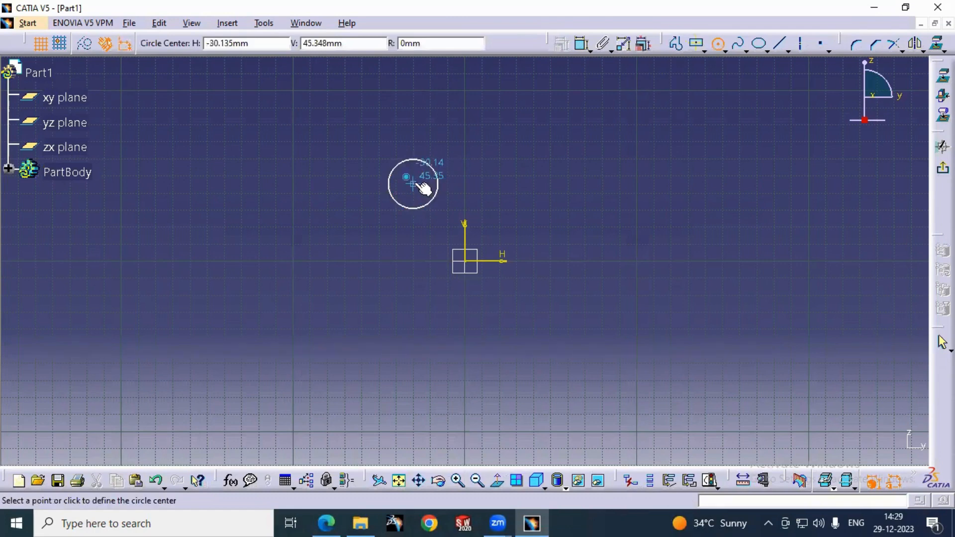
{"action": "left_click", "coordinate": [413, 184]}
{"action": "left_click", "coordinate": [423, 179]}
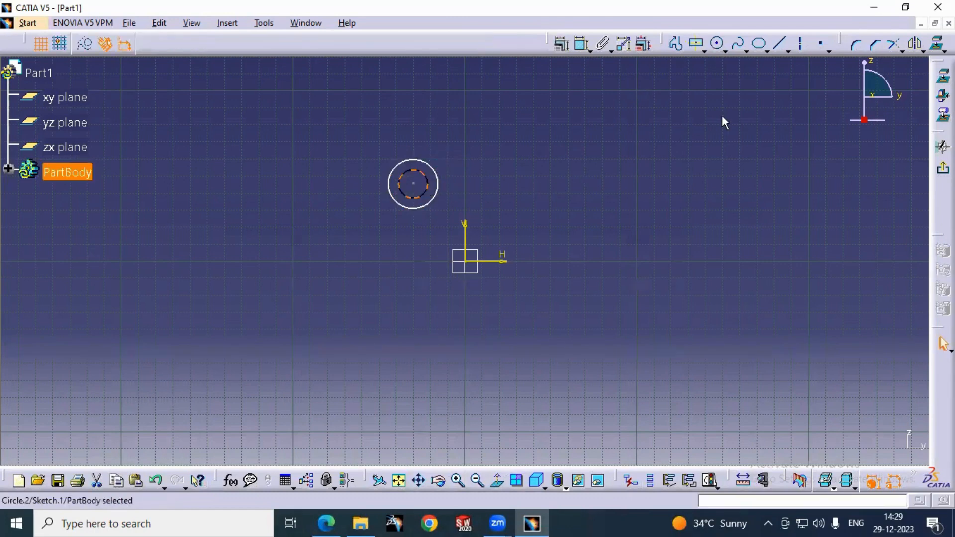
{"action": "left_click", "coordinate": [733, 122]}
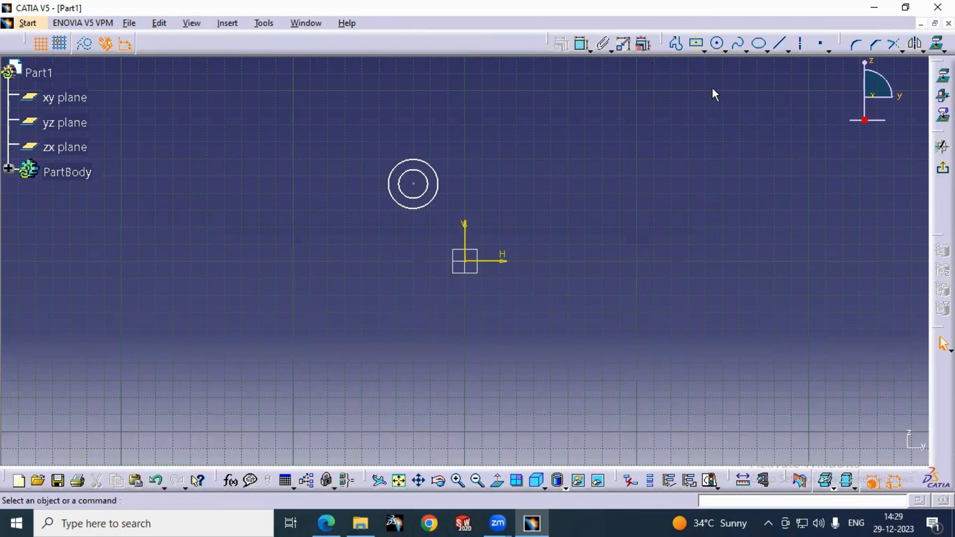
- Add diameter dimensions to the outer and inner concentric circles
{"action": "left_click", "coordinate": [583, 43]}
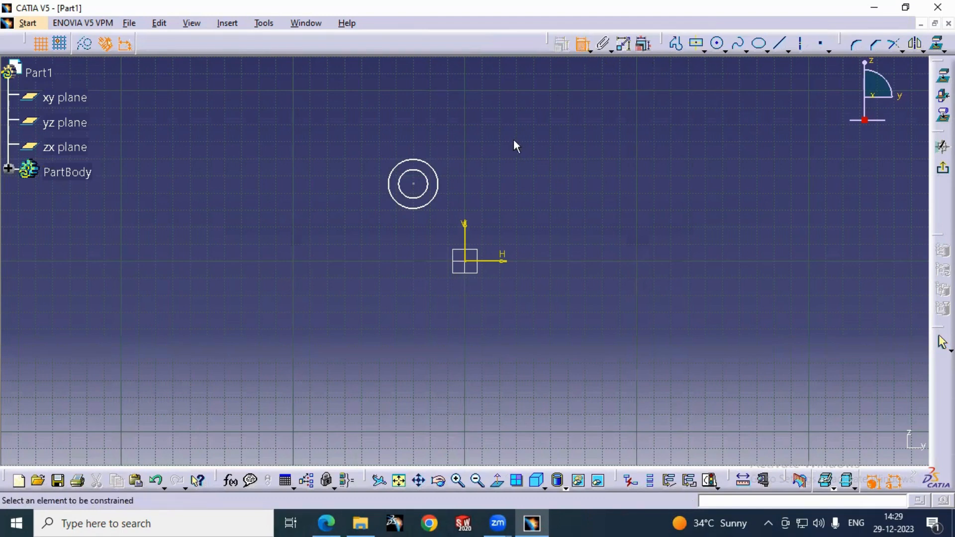
{"action": "left_click", "coordinate": [436, 175]}
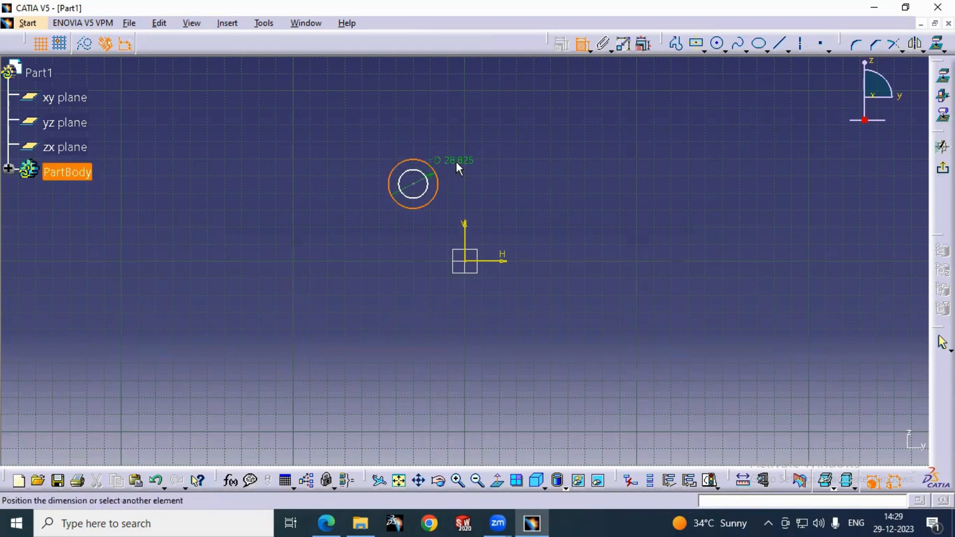
{"action": "left_click", "coordinate": [467, 160]}
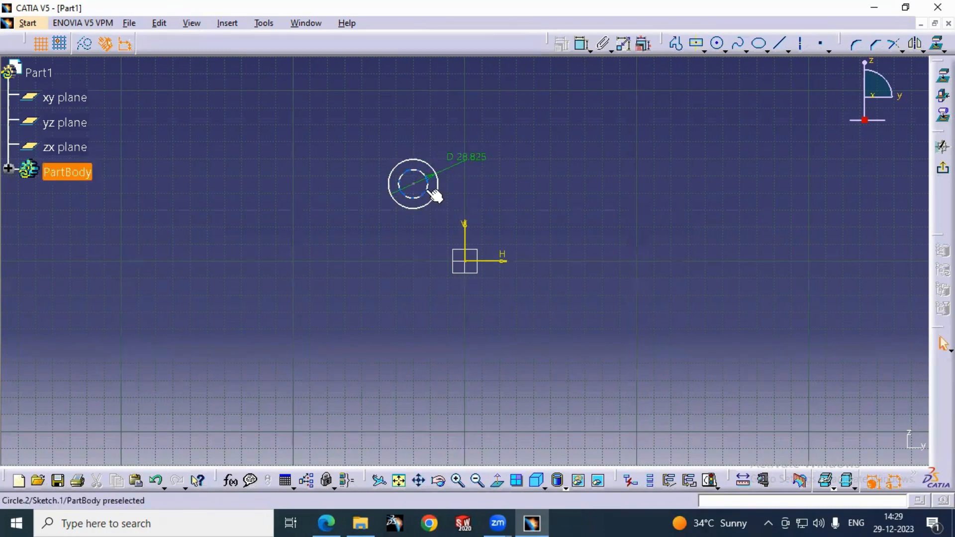
{"action": "left_click", "coordinate": [438, 195]}
{"action": "left_click", "coordinate": [583, 43]}
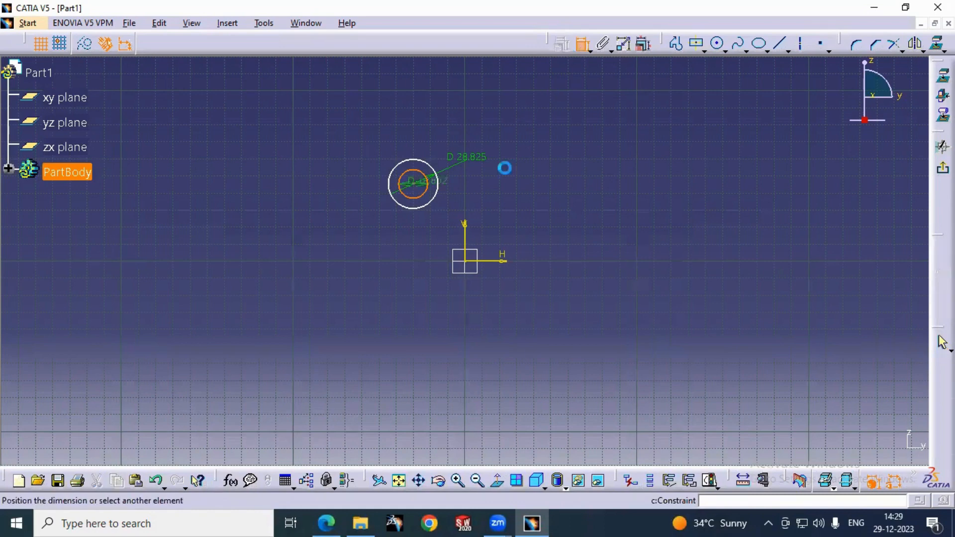
{"action": "left_click", "coordinate": [473, 203]}
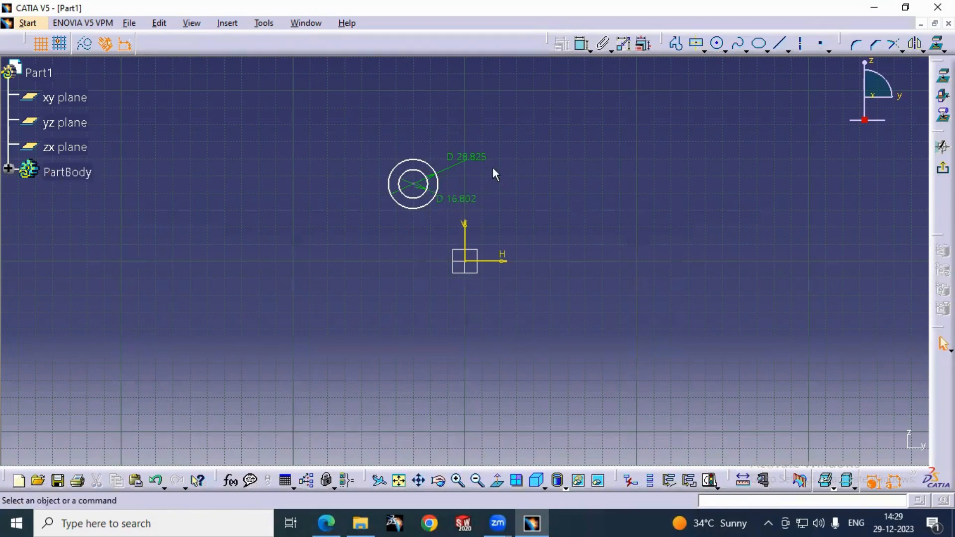
- Set the outer circle's diameter to 5.6 mm
{"action": "double_click", "coordinate": [470, 158]}
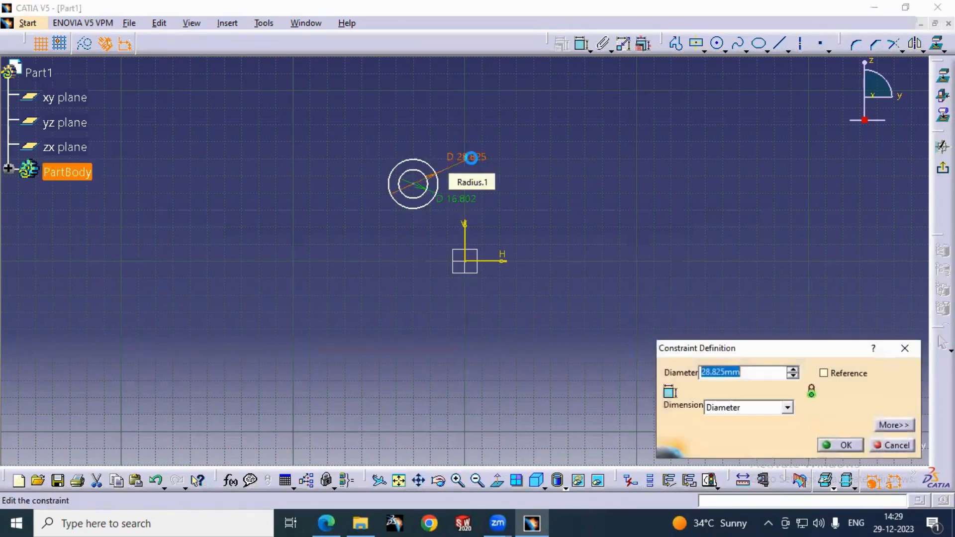
{"action": "type", "text": "5.8"}
{"action": "key", "text": "Return"}
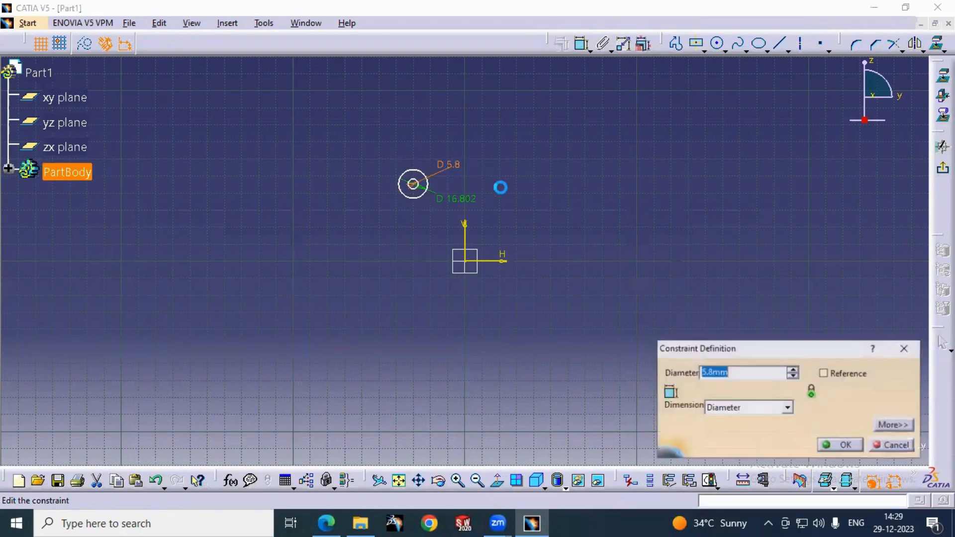
{"action": "type", "text": "5."}
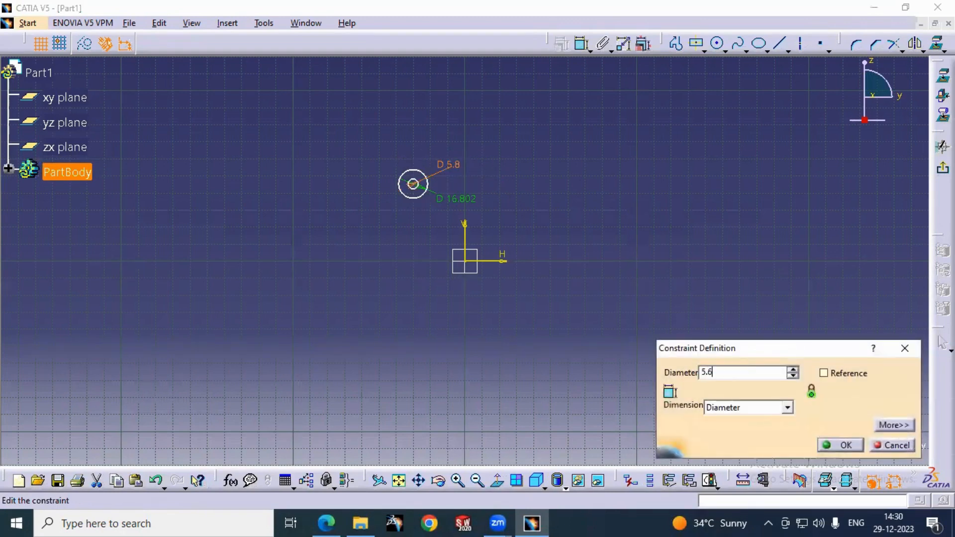
{"action": "type", "text": "6"}
{"action": "key", "text": "Return"}
- Set the inner circle's diameter to 2.8 mm
{"action": "double_click", "coordinate": [456, 199]}
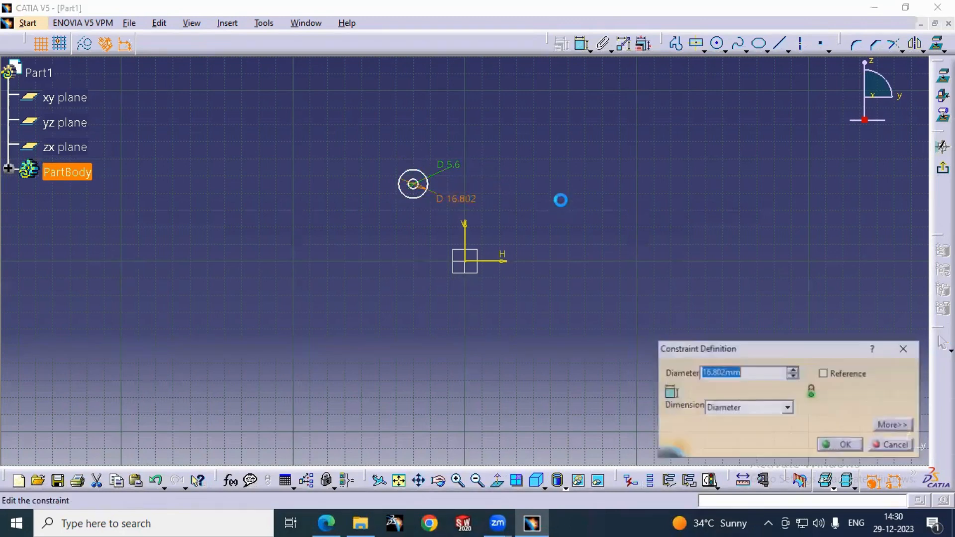
{"action": "type", "text": "2"}
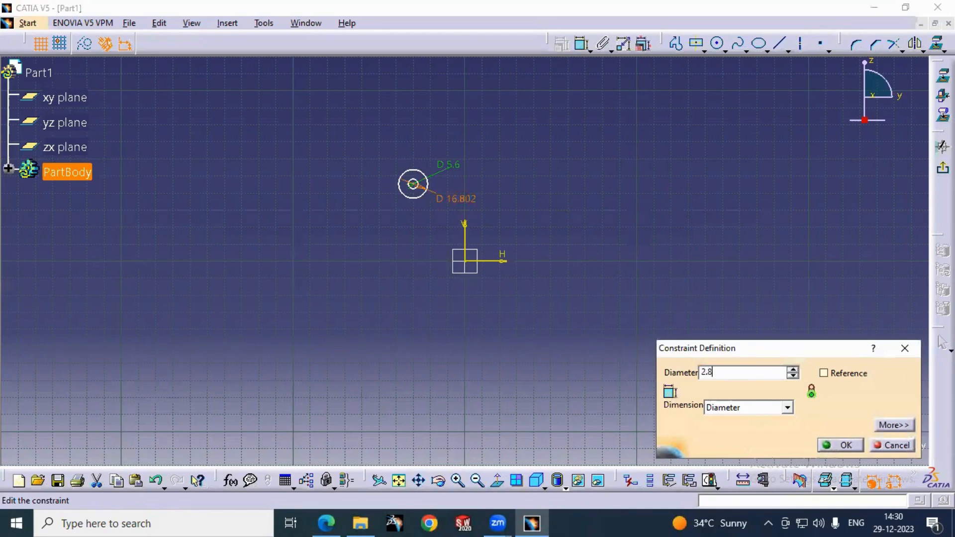
{"action": "type", "text": ".8"}
{"action": "key", "text": "Return"}
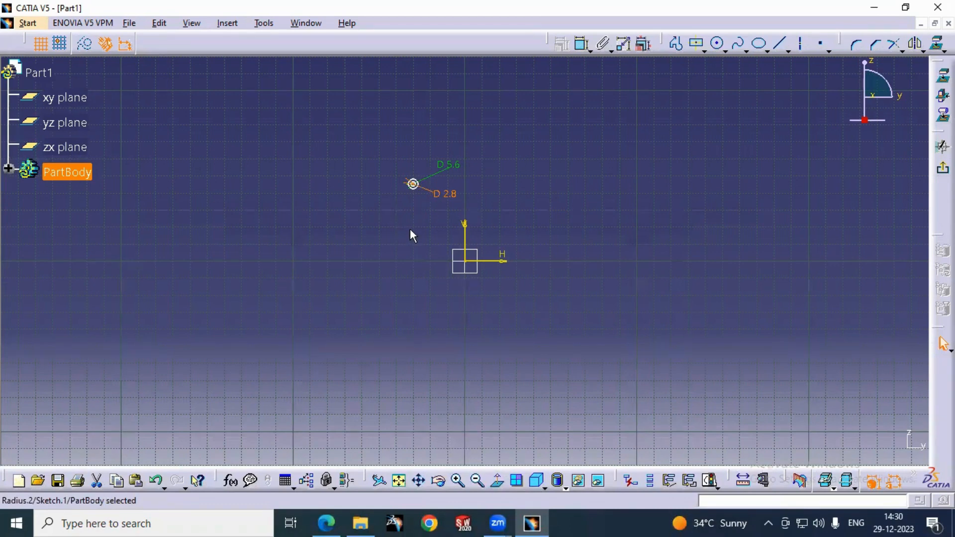
- Consult the reference drawing, and dimension the horizontal distance from the circles' centre to the vertical axis, placing the dimension below the origin
{"action": "middle_click_drag", "start_coordinate": [409, 229], "coordinate": [450, 249]}
{"action": "left_click", "coordinate": [449, 250]}
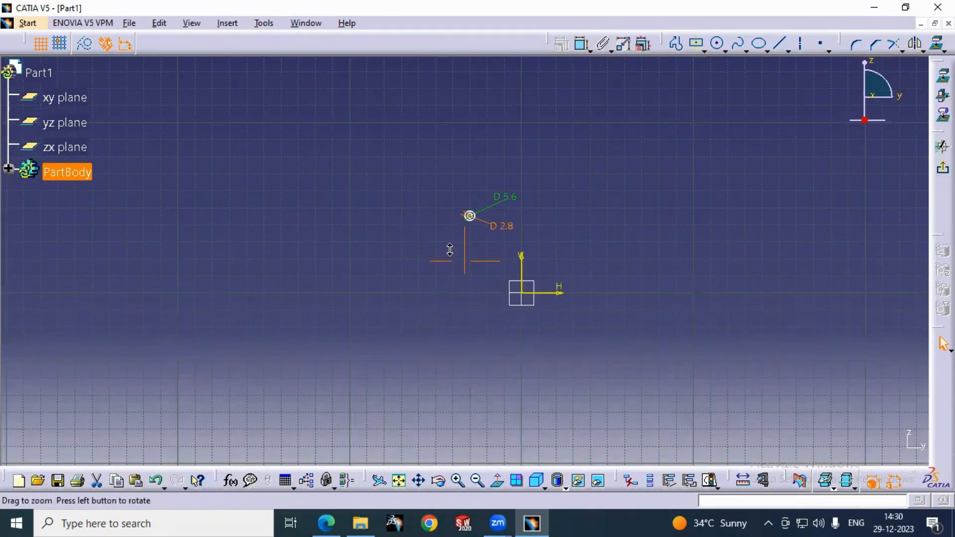
{"action": "middle_click_drag", "start_coordinate": [450, 250], "coordinate": [464, 109]}
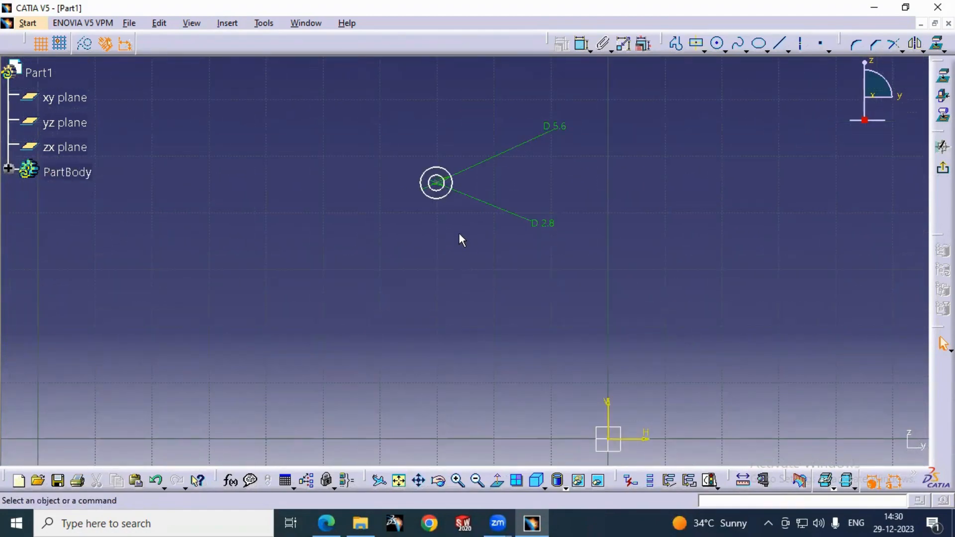
{"action": "mouse_move", "coordinate": [458, 239]}
{"action": "middle_mouse_down"}
{"action": "mouse_move", "coordinate": [477, 230]}
{"action": "mouse_move", "coordinate": [490, 266]}
{"action": "mouse_move", "coordinate": [469, 241]}
{"action": "mouse_move", "coordinate": [495, 290]}
{"action": "mouse_move", "coordinate": [477, 294]}
{"action": "mouse_move", "coordinate": [512, 264]}
{"action": "mouse_move", "coordinate": [501, 276]}
{"action": "middle_mouse_up"}
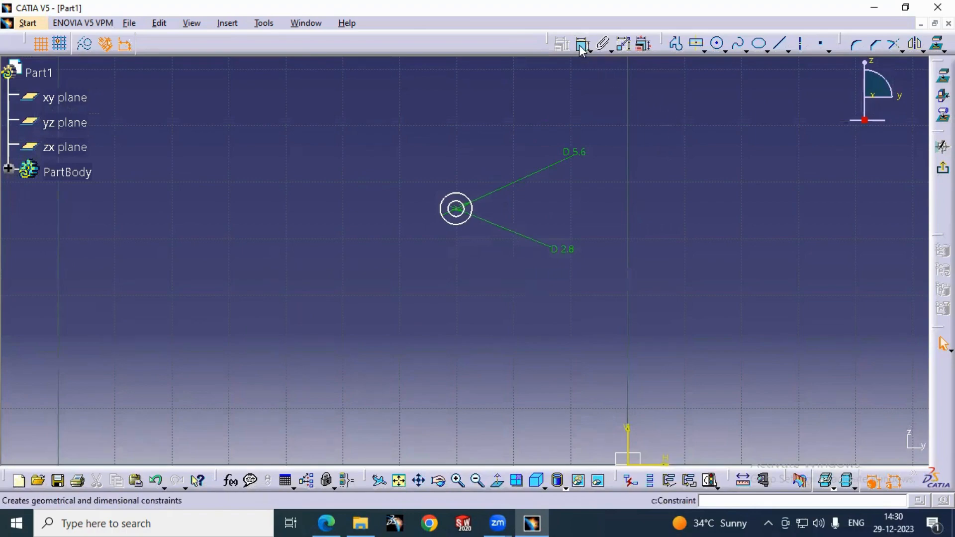
{"action": "left_click", "coordinate": [326, 523]}
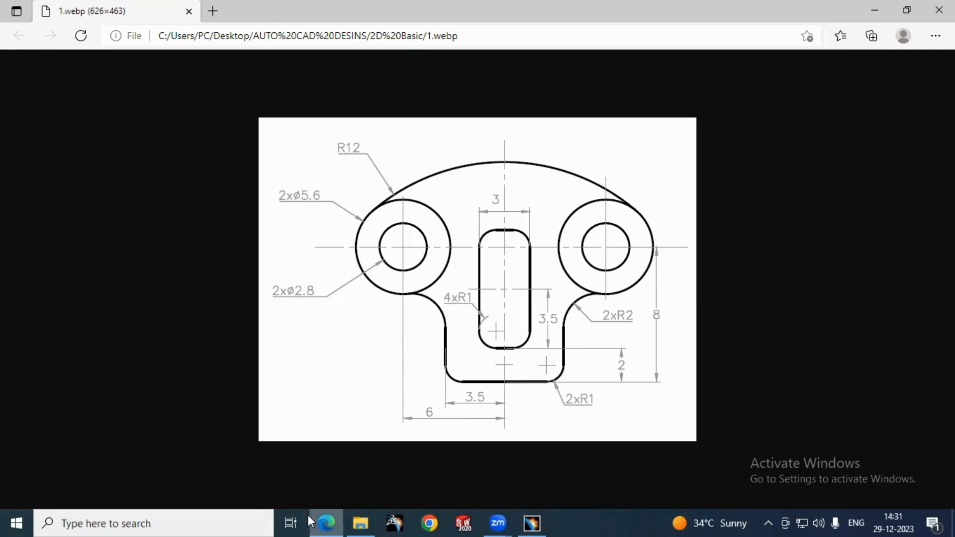
{"action": "left_click", "coordinate": [331, 515]}
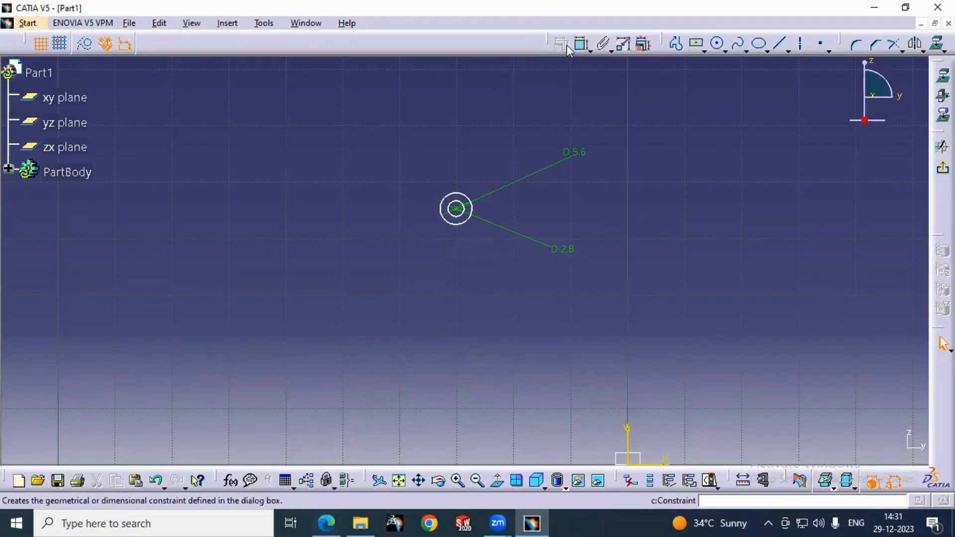
{"action": "left_click", "coordinate": [581, 44]}
{"action": "scroll", "coordinate": [456, 213], "scroll_direction": "down", "scroll_amount": 1}
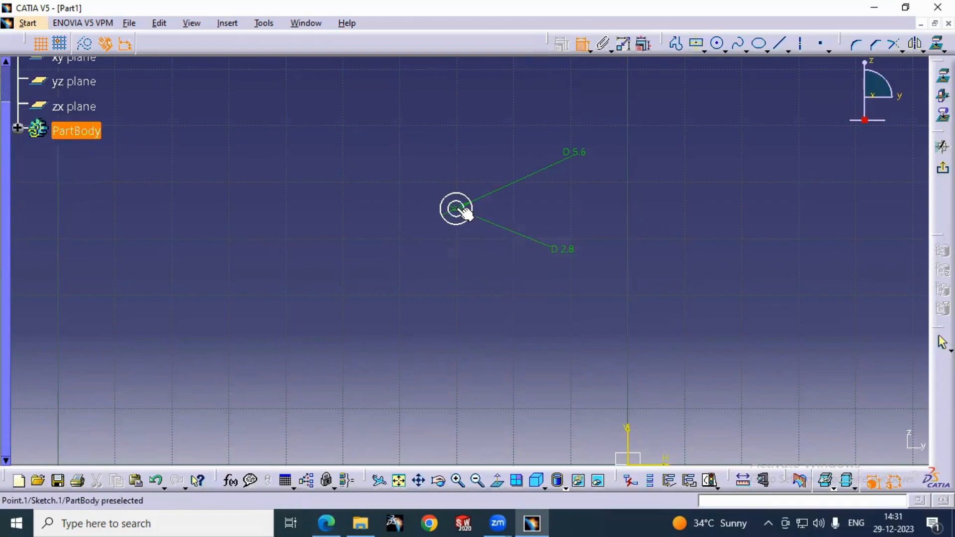
{"action": "middle_click_drag", "start_coordinate": [456, 211], "coordinate": [469, 120], "text": "ctrl"}
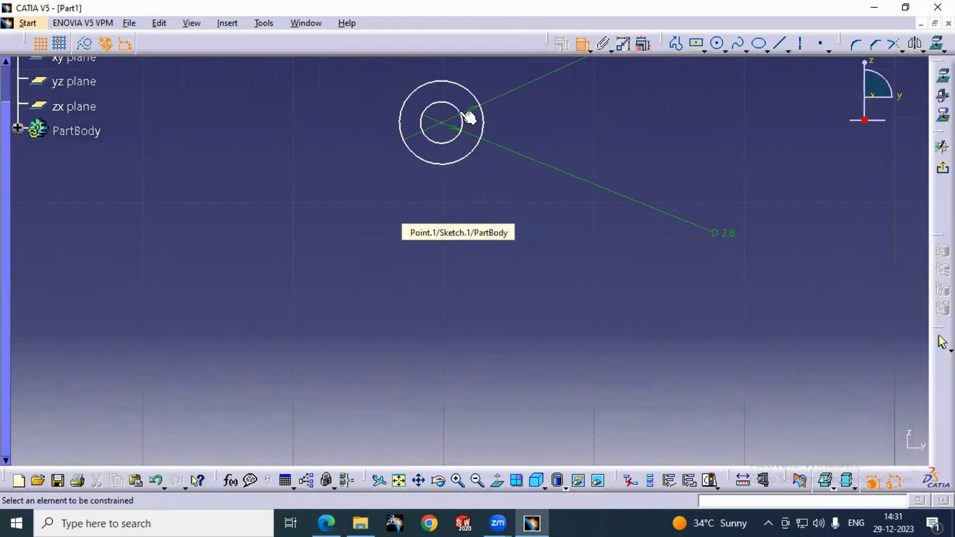
{"action": "left_click", "coordinate": [440, 126]}
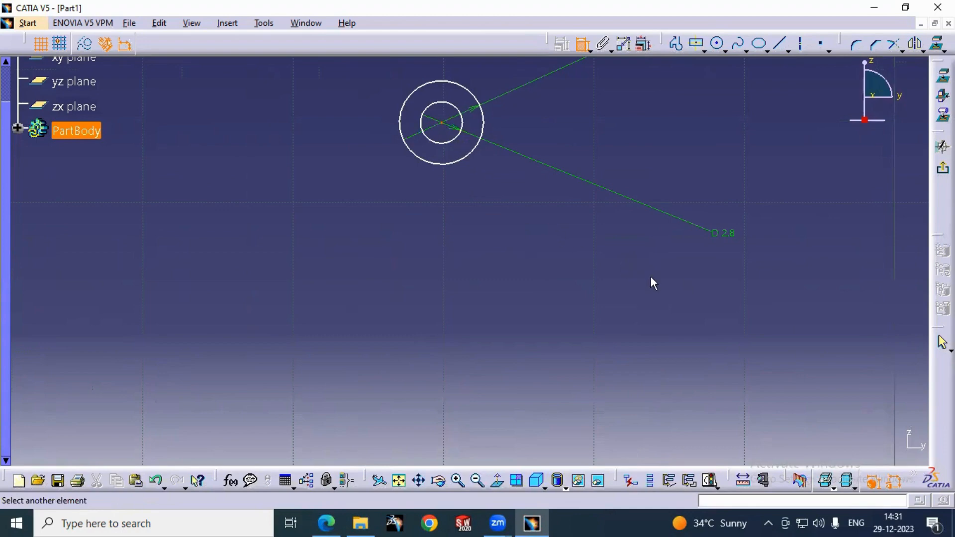
{"action": "mouse_move", "coordinate": [651, 278]}
{"action": "middle_mouse_down", "text": "ctrl"}
{"action": "mouse_move", "coordinate": [647, 382]}
{"action": "mouse_move", "coordinate": [618, 283]}
{"action": "mouse_move", "coordinate": [616, 294]}
{"action": "middle_mouse_up", "text": "ctrl"}
{"action": "left_click", "coordinate": [595, 348]}
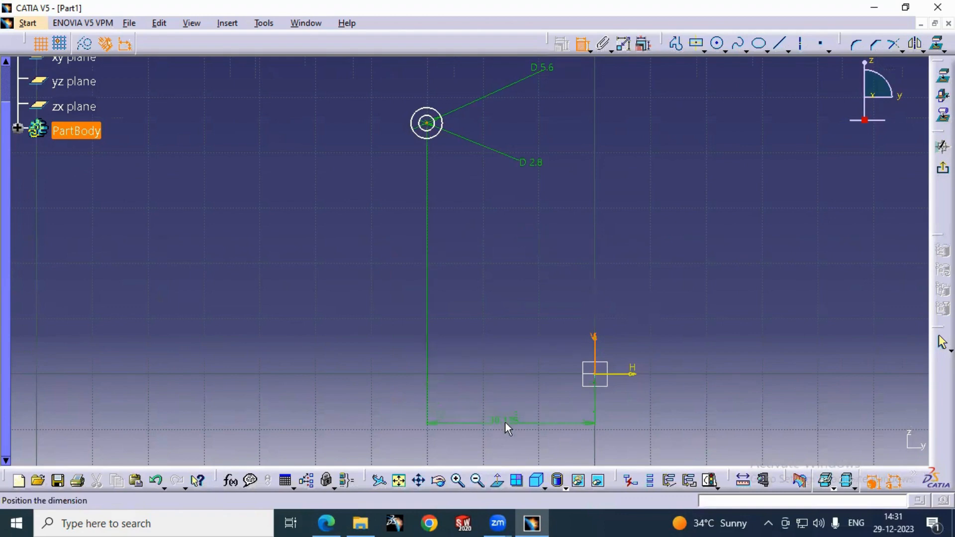
{"action": "left_click", "coordinate": [512, 422]}
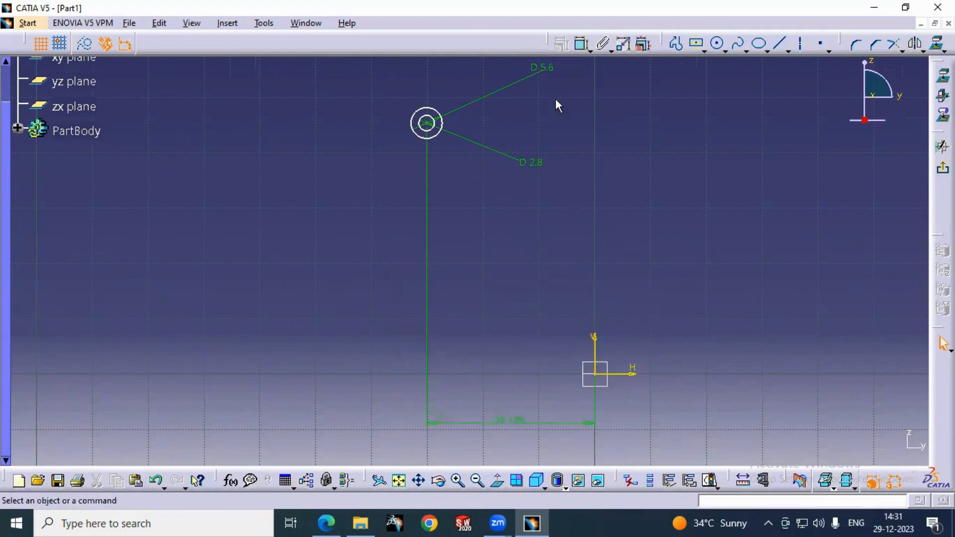
- Dimension the vertical distance from the horizontal axis to the concentric circles' centre, placing the dimension beside the circles
{"action": "left_click", "coordinate": [582, 44]}
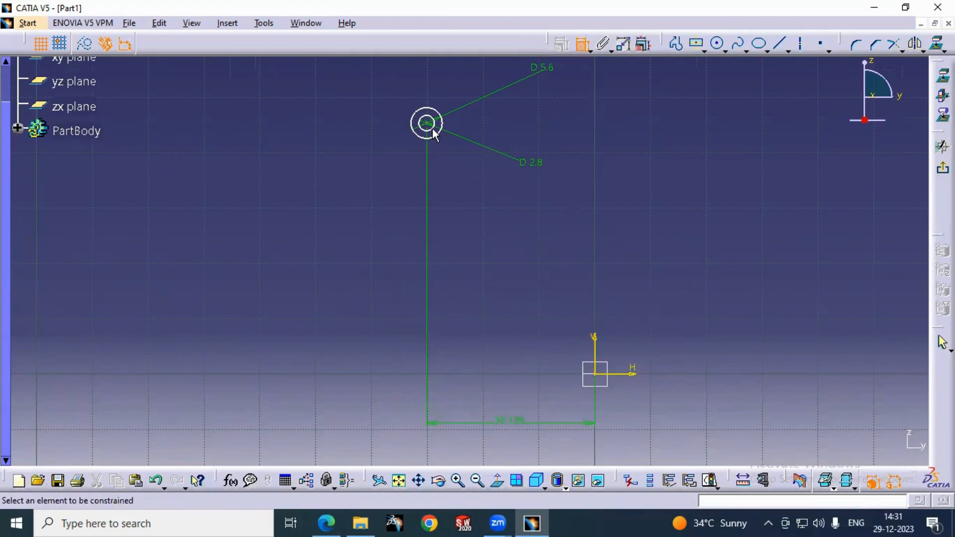
{"action": "middle_click_drag", "start_coordinate": [431, 124], "coordinate": [421, 89]}
{"action": "middle_click_drag", "start_coordinate": [424, 160], "coordinate": [440, 369]}
{"action": "left_click", "coordinate": [417, 237]}
{"action": "middle_click_drag", "start_coordinate": [418, 237], "coordinate": [342, 186]}
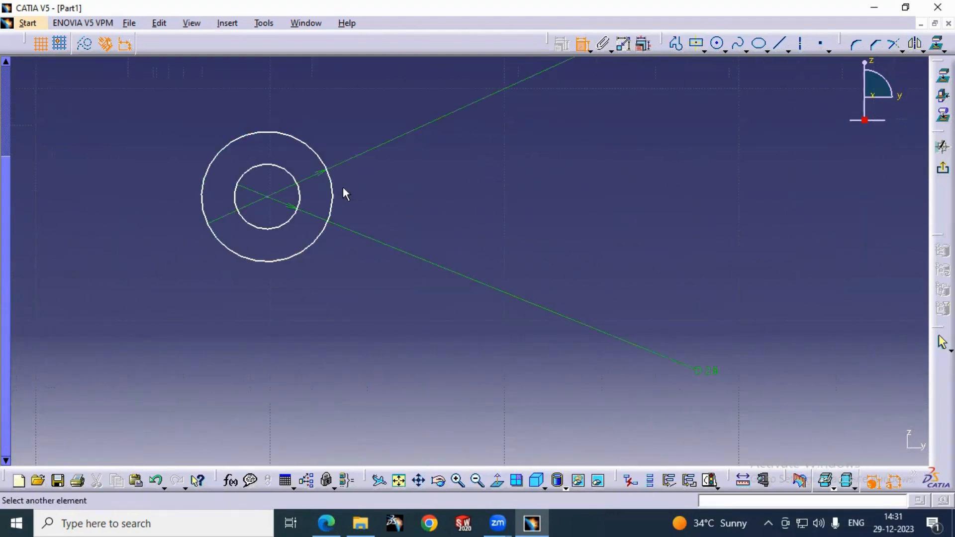
{"action": "left_click", "coordinate": [271, 200]}
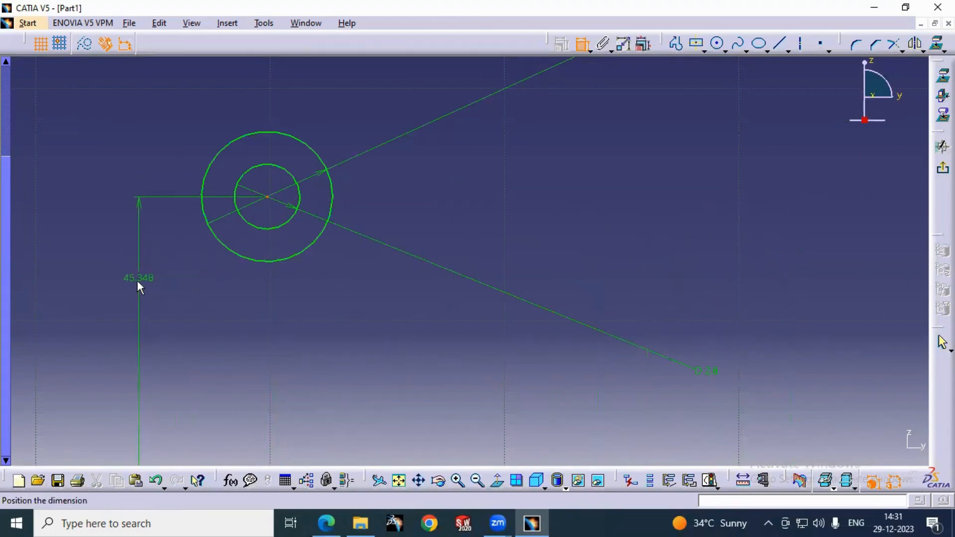
{"action": "left_click", "coordinate": [138, 280]}
- Set the vertical distance between the horizontal axis and the circles' centre to 8 mm
{"action": "middle_click", "coordinate": [276, 327]}
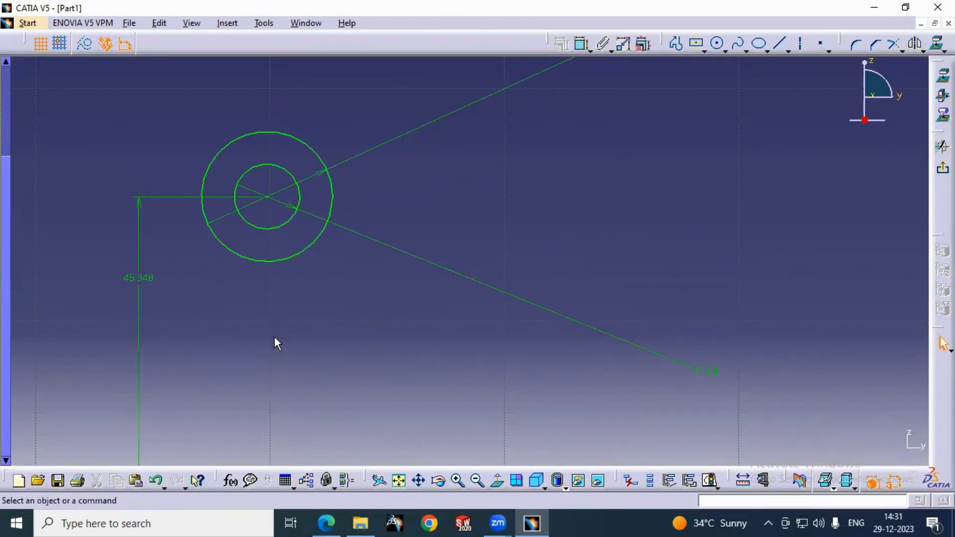
{"action": "scroll", "coordinate": [273, 337], "scroll_direction": "down", "scroll_amount": 1}
{"action": "middle_click_drag", "start_coordinate": [273, 345], "coordinate": [273, 346]}
{"action": "scroll", "coordinate": [79, 287], "scroll_direction": "up", "scroll_amount": 1}
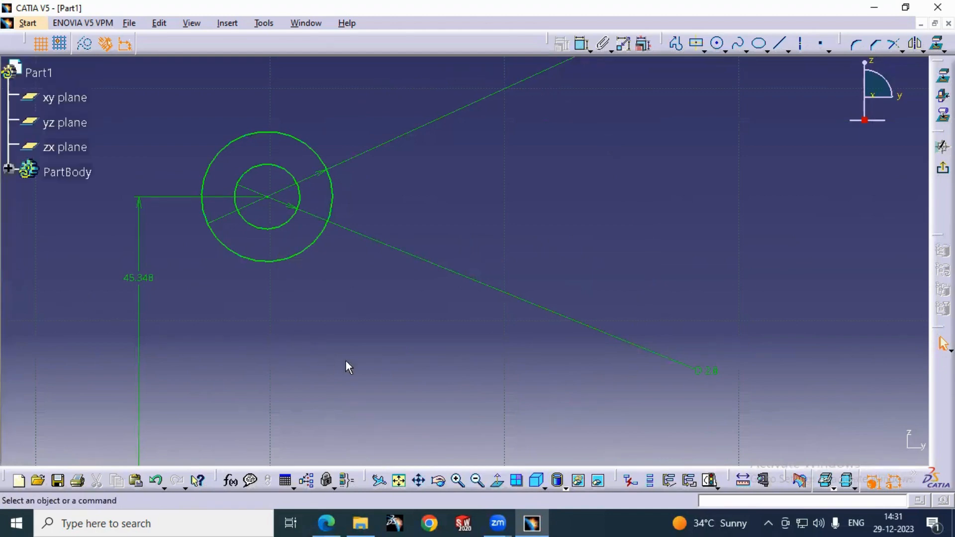
{"action": "mouse_move", "coordinate": [345, 365]}
{"action": "middle_mouse_down"}
{"action": "mouse_move", "coordinate": [352, 265]}
{"action": "mouse_move", "coordinate": [332, 416]}
{"action": "mouse_move", "coordinate": [421, 399]}
{"action": "mouse_move", "coordinate": [406, 305]}
{"action": "mouse_move", "coordinate": [418, 300]}
{"action": "mouse_move", "coordinate": [418, 362]}
{"action": "mouse_move", "coordinate": [457, 358]}
{"action": "middle_mouse_up"}
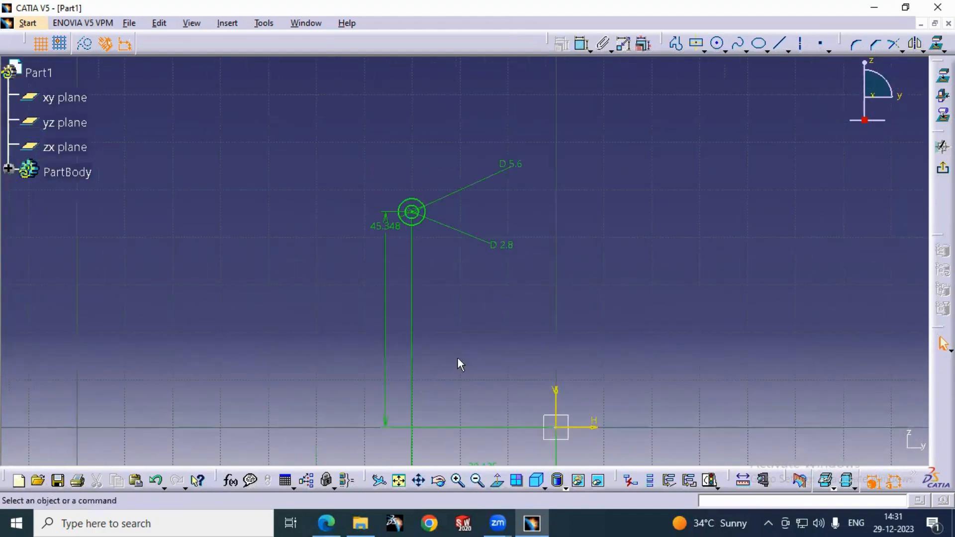
{"action": "double_click", "coordinate": [390, 234]}
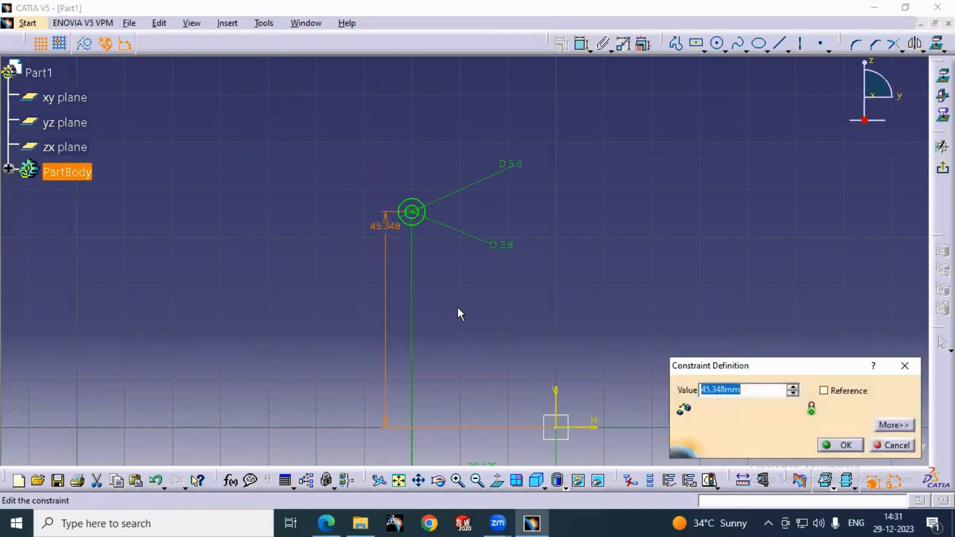
{"action": "type", "text": "8"}
{"action": "key", "text": "Return"}
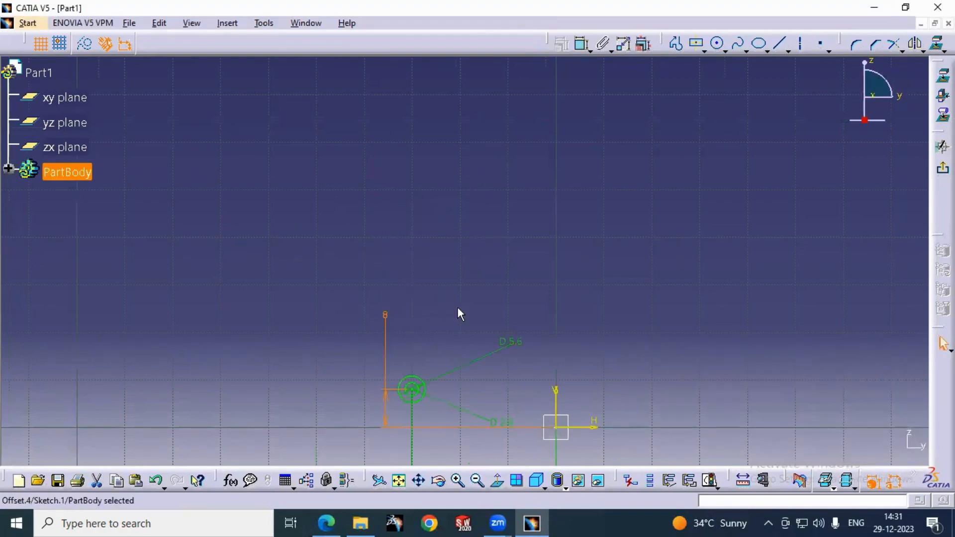
- Set the horizontal distance between the circles' centre and the vertical axis to 6 mm
{"action": "mouse_move", "coordinate": [512, 446]}
{"action": "middle_mouse_down"}
{"action": "mouse_move", "coordinate": [476, 262]}
{"action": "mouse_move", "coordinate": [476, 204]}
{"action": "middle_mouse_up"}
{"action": "left_click", "coordinate": [512, 447]}
{"action": "double_click", "coordinate": [463, 404]}
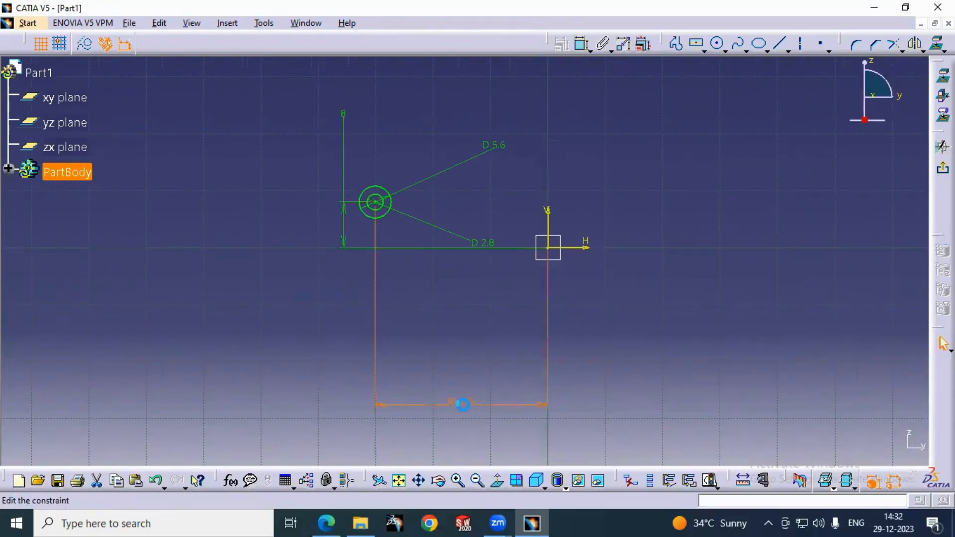
{"action": "type", "text": "6"}
{"action": "key", "text": "Return"}
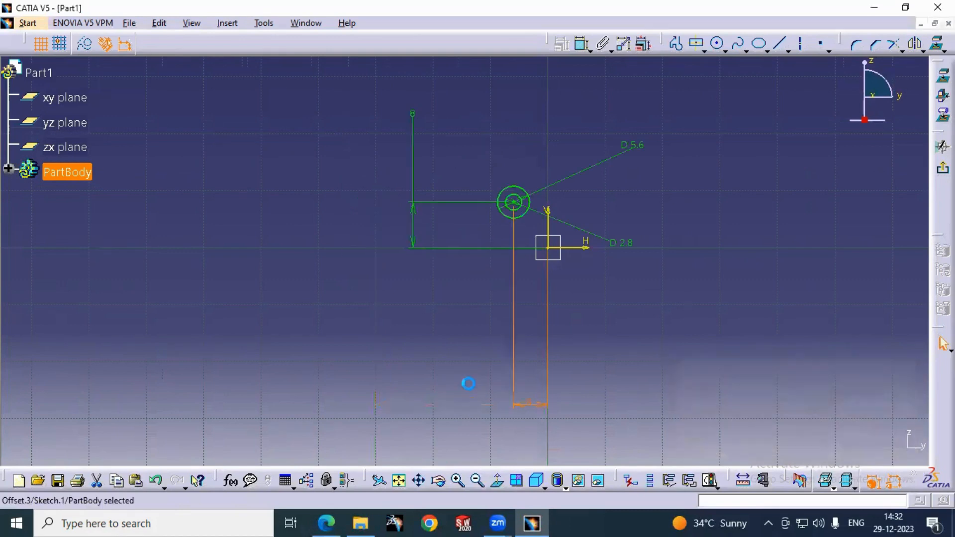
- Move the 6 mm dimension up to just below the origin and the 8 mm dimension closer to the circles
{"action": "left_click_drag", "start_coordinate": [522, 396], "coordinate": [539, 272]}
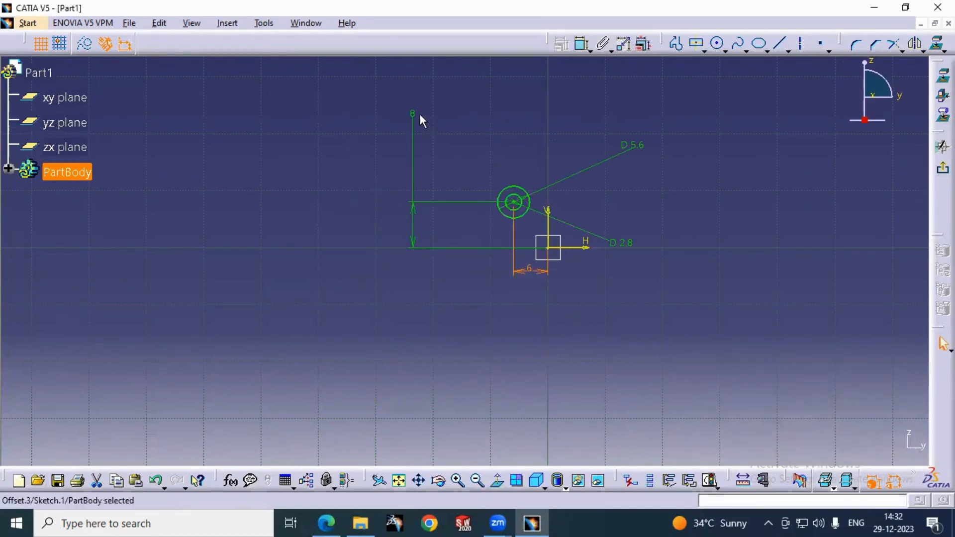
{"action": "left_click_drag", "start_coordinate": [415, 115], "coordinate": [476, 229]}
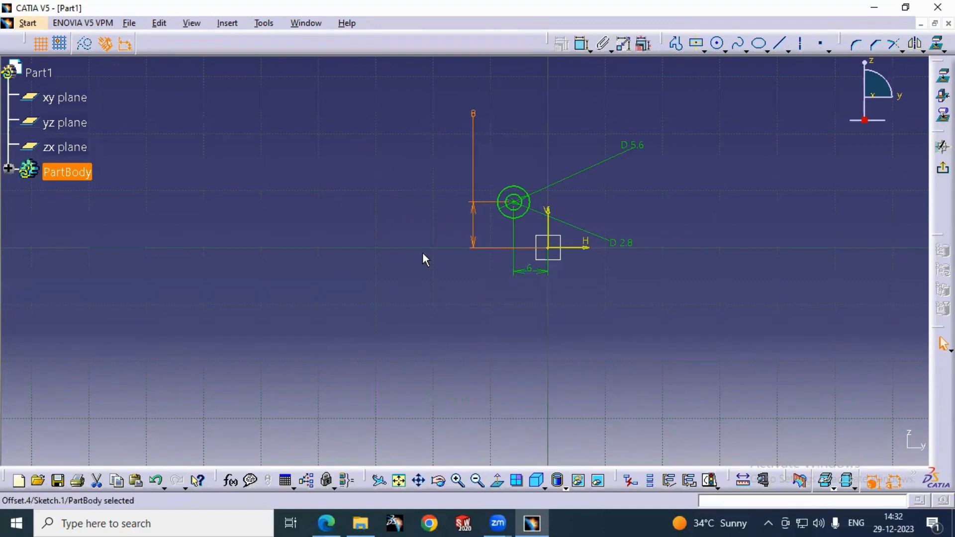
{"action": "left_click", "coordinate": [537, 222]}
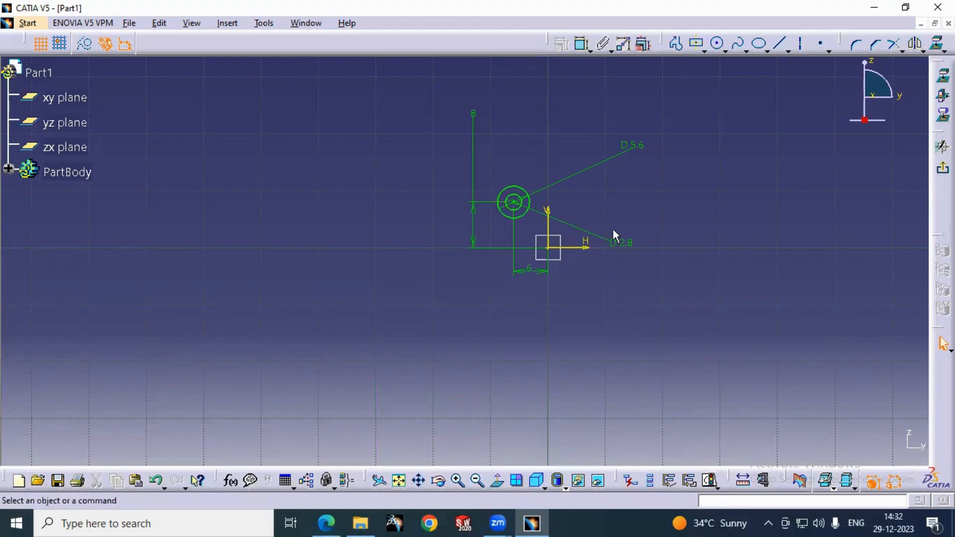
- Consult the reference drawing, and mirror both concentric circles about the vertical axis
{"action": "mouse_move", "coordinate": [586, 212]}
{"action": "middle_mouse_down"}
{"action": "mouse_move", "coordinate": [587, 148]}
{"action": "mouse_move", "coordinate": [733, 145]}
{"action": "mouse_move", "coordinate": [643, 245]}
{"action": "middle_mouse_up"}
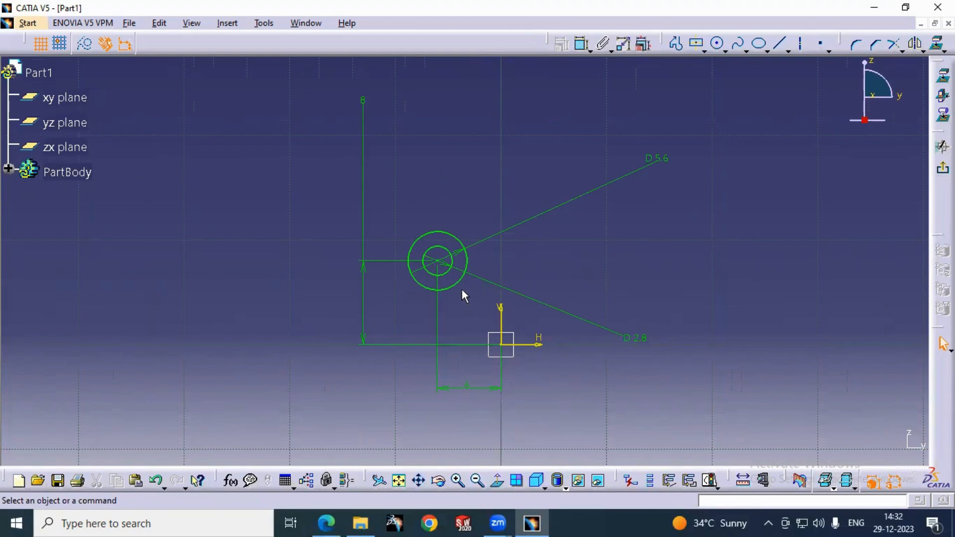
{"action": "left_click", "coordinate": [325, 522]}
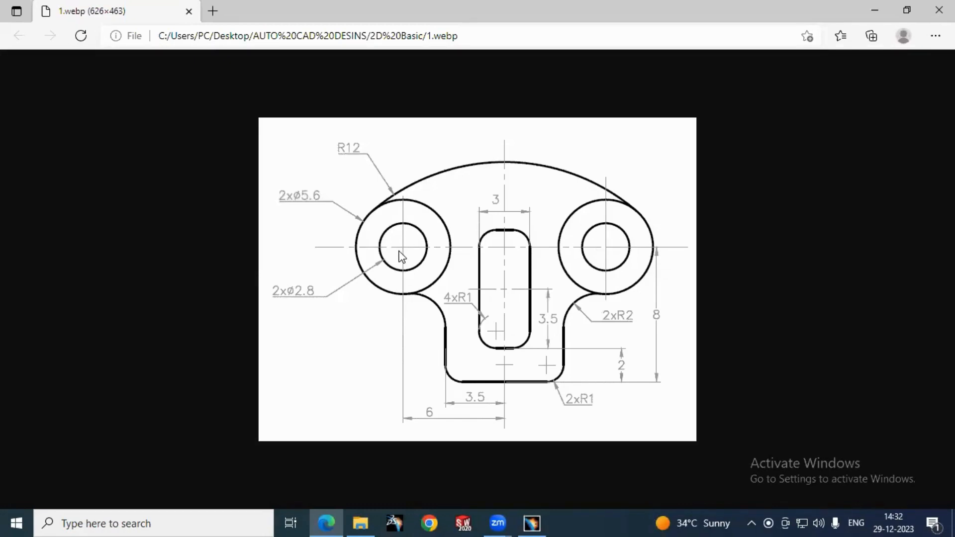
{"action": "left_click", "coordinate": [330, 514]}
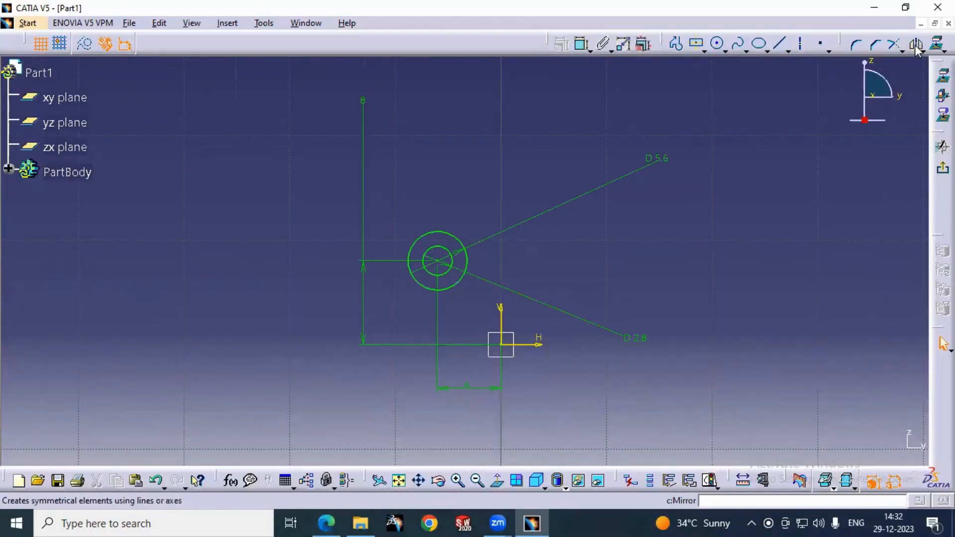
{"action": "left_click", "coordinate": [435, 231]}
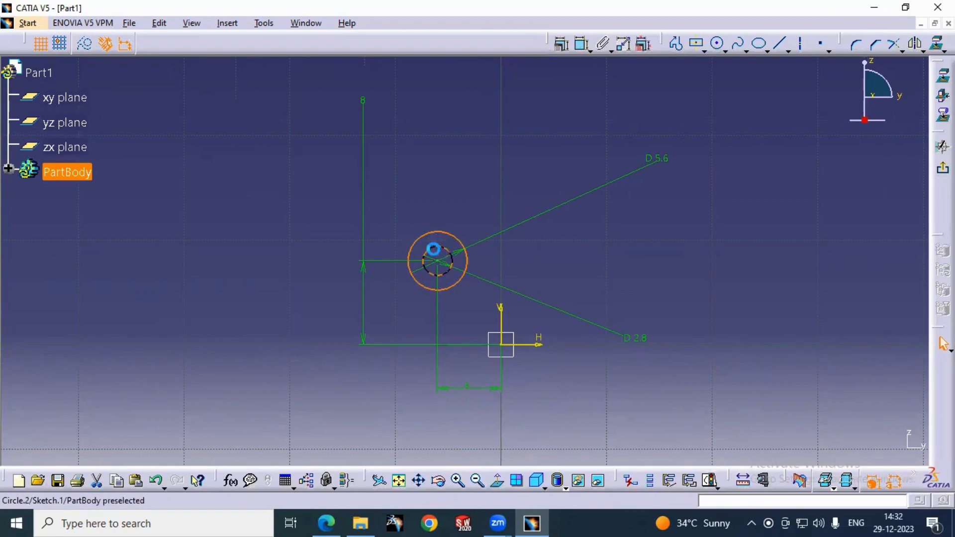
{"action": "left_click", "coordinate": [433, 248], "text": "ctrl"}
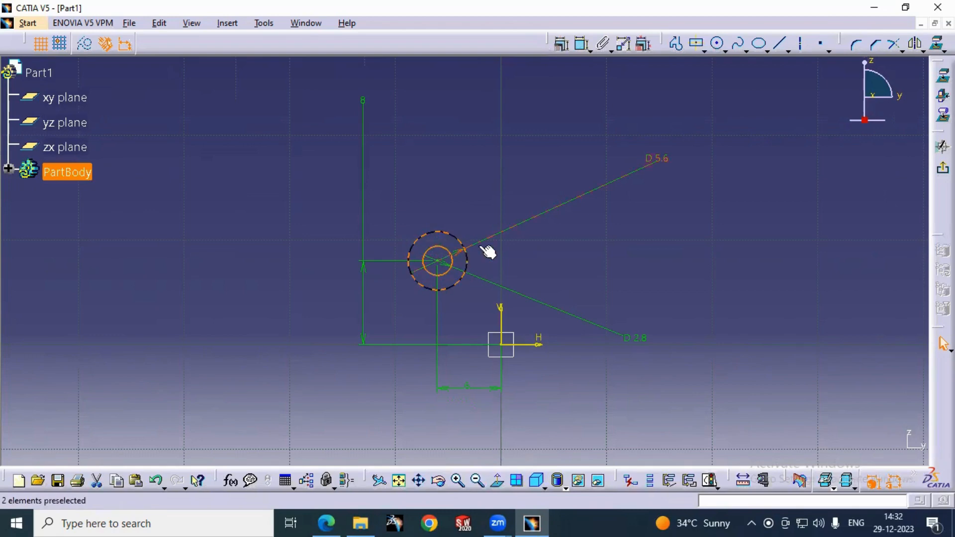
{"action": "left_click", "coordinate": [916, 45]}
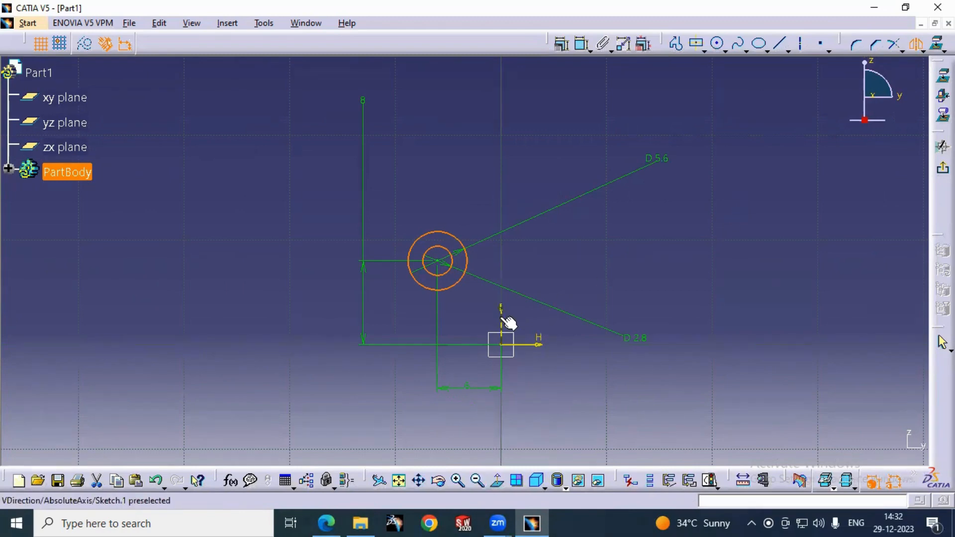
{"action": "left_click", "coordinate": [502, 318]}
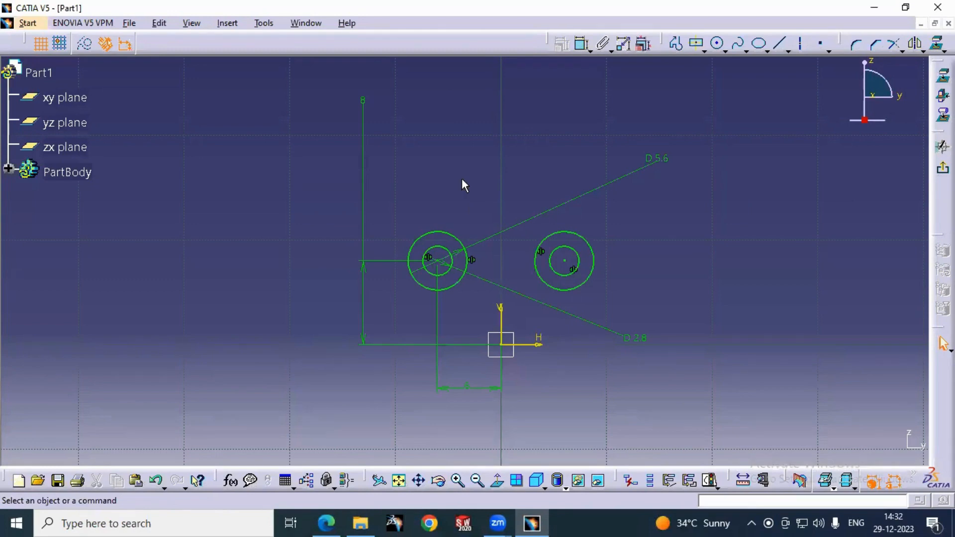
- Reposition the 5.6 mm and 2.8 mm diameter dimensions to the outer side of the original circles, away from the mirrored pair
{"action": "mouse_move", "coordinate": [656, 155]}
{"action": "left_mouse_down"}
{"action": "mouse_move", "coordinate": [367, 205]}
{"action": "mouse_move", "coordinate": [490, 196]}
{"action": "mouse_move", "coordinate": [371, 215]}
{"action": "left_mouse_up"}
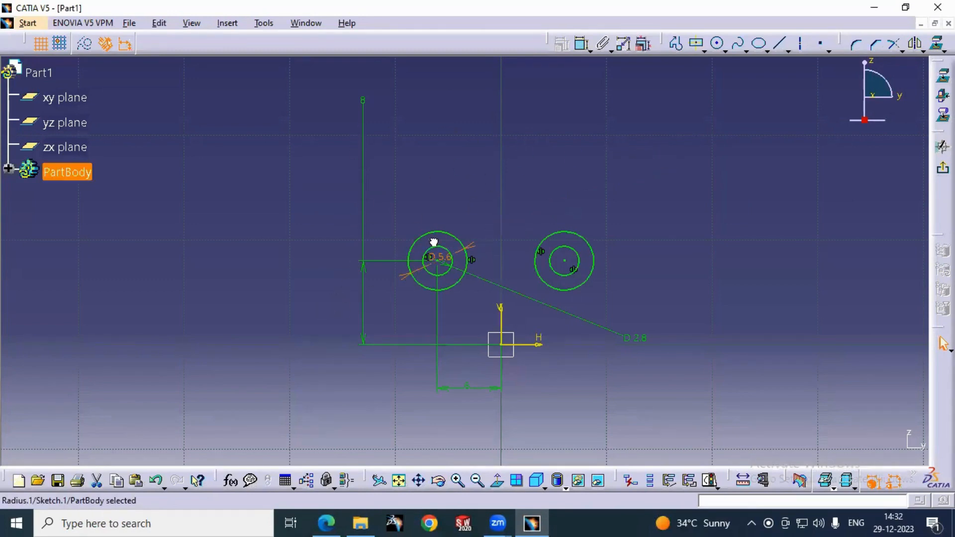
{"action": "left_click_drag", "start_coordinate": [434, 242], "coordinate": [482, 207]}
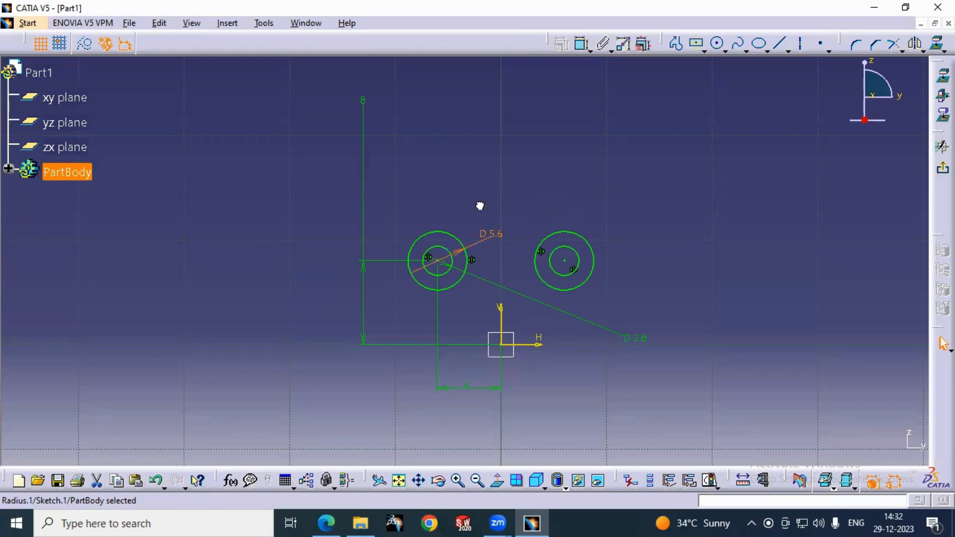
{"action": "left_click", "coordinate": [438, 221]}
{"action": "mouse_move", "coordinate": [470, 255]}
{"action": "left_mouse_down"}
{"action": "mouse_move", "coordinate": [428, 214]}
{"action": "mouse_move", "coordinate": [348, 252]}
{"action": "mouse_move", "coordinate": [409, 272]}
{"action": "mouse_move", "coordinate": [379, 279]}
{"action": "mouse_move", "coordinate": [294, 241]}
{"action": "mouse_move", "coordinate": [194, 243]}
{"action": "mouse_move", "coordinate": [190, 202]}
{"action": "mouse_move", "coordinate": [189, 215]}
{"action": "left_mouse_up"}
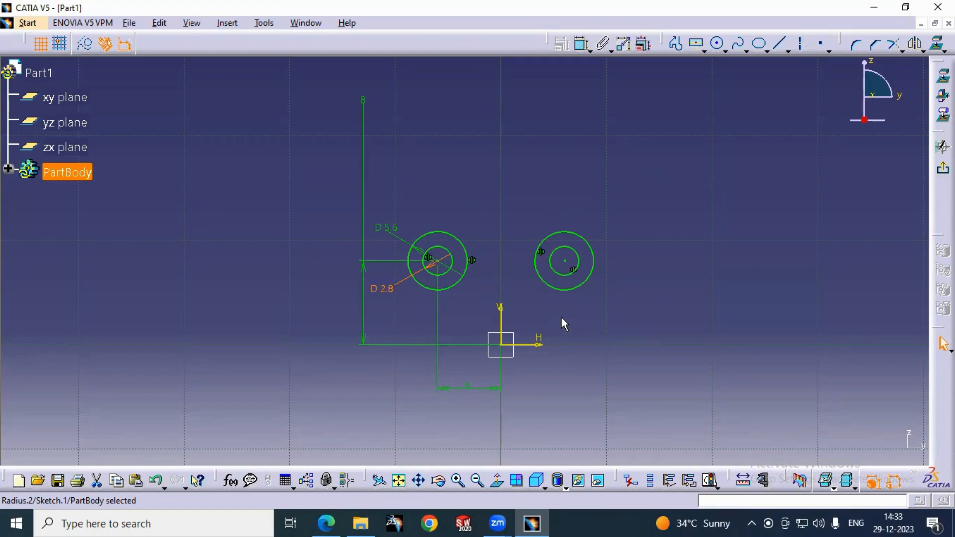
- Consult the reference drawing, and draw a three-point circle of about 10.9 mm radius through both outer circles, peaking above them near the vertical axis
{"action": "left_click", "coordinate": [327, 522]}
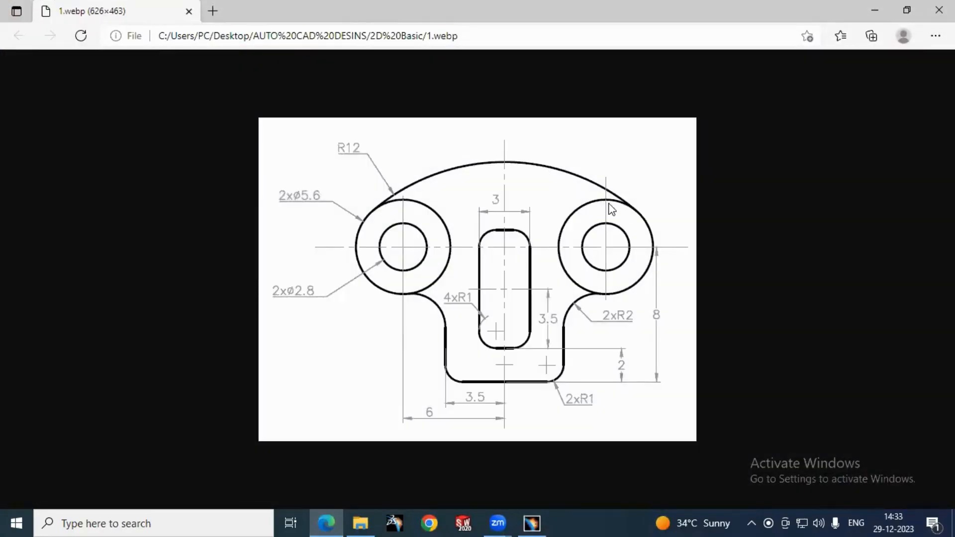
{"action": "left_click", "coordinate": [327, 520]}
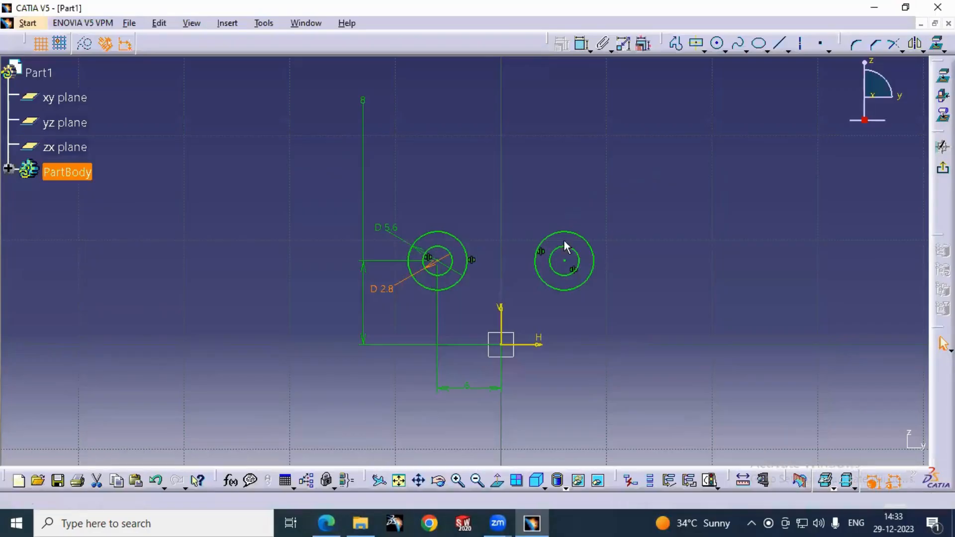
{"action": "left_click", "coordinate": [719, 44]}
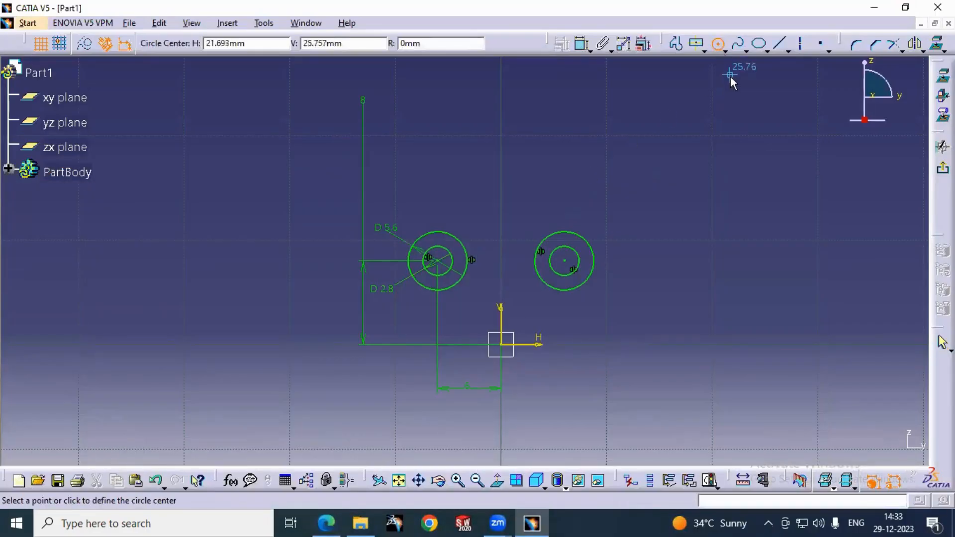
{"action": "left_click", "coordinate": [724, 49]}
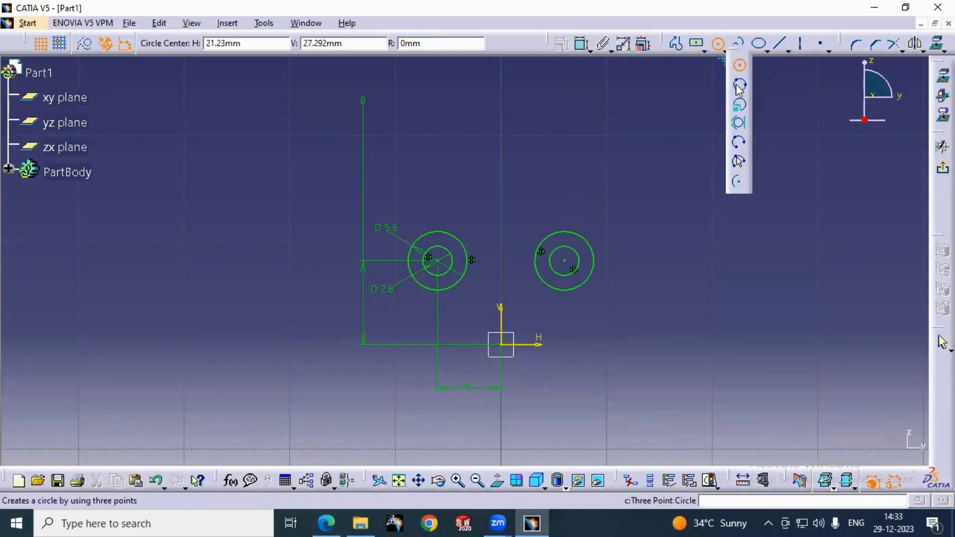
{"action": "left_click", "coordinate": [739, 82]}
{"action": "left_click", "coordinate": [740, 86]}
{"action": "left_click", "coordinate": [723, 52]}
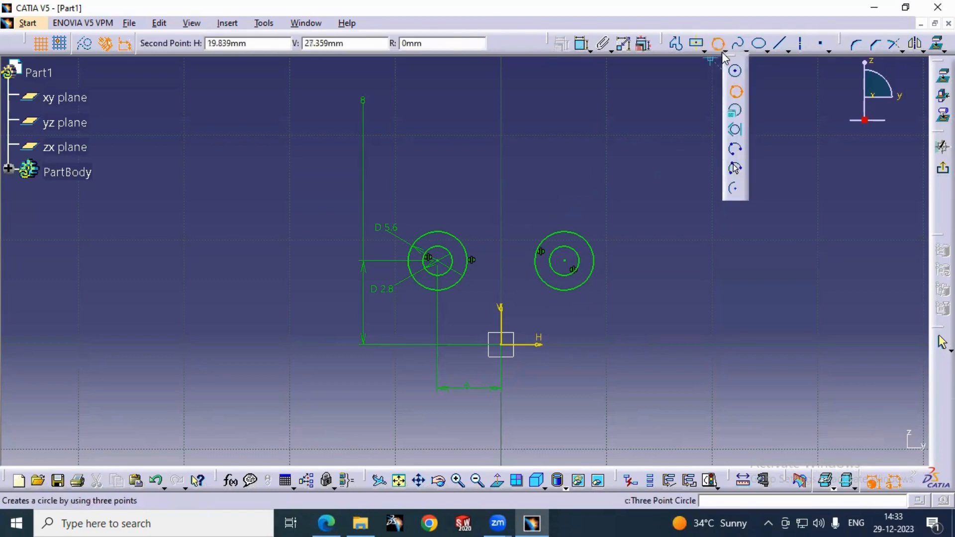
{"action": "left_click", "coordinate": [734, 91]}
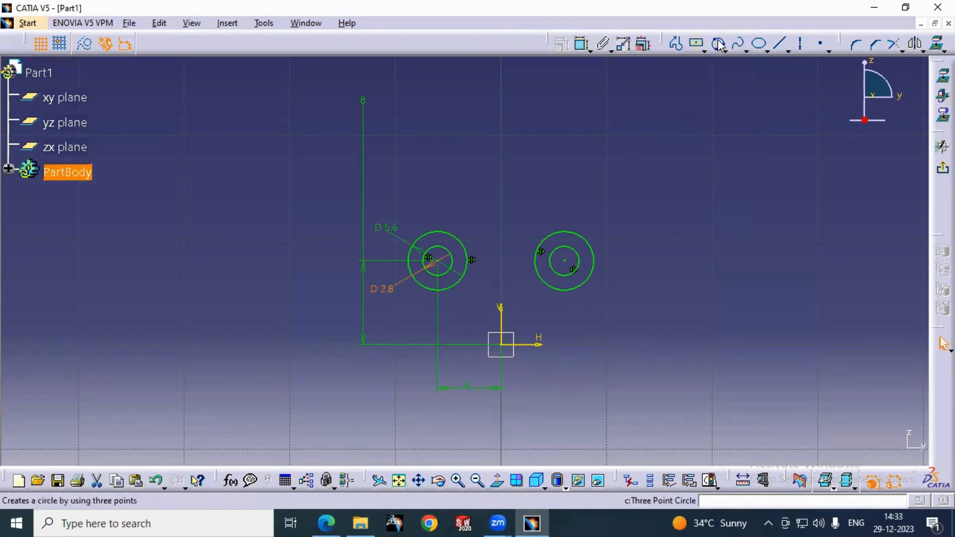
{"action": "left_click", "coordinate": [416, 241]}
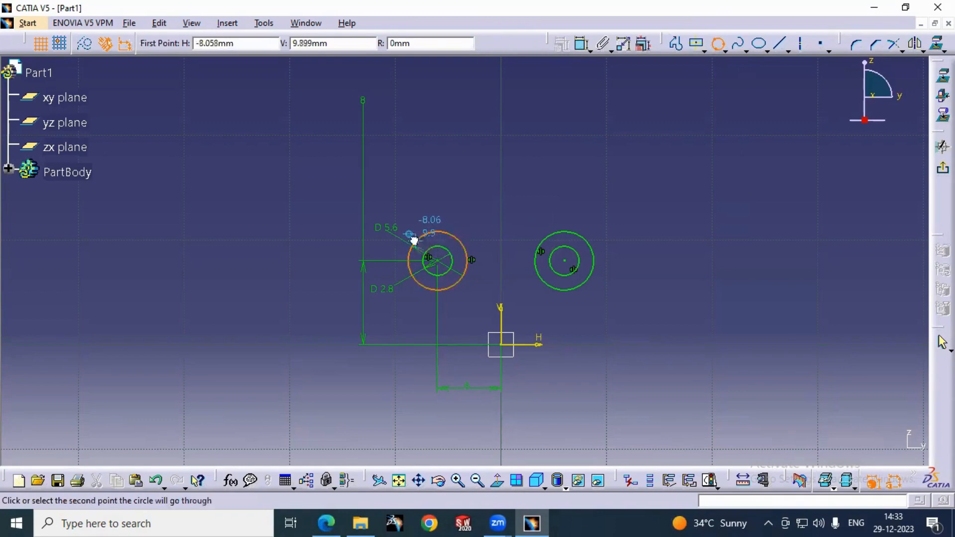
{"action": "left_click", "coordinate": [593, 251]}
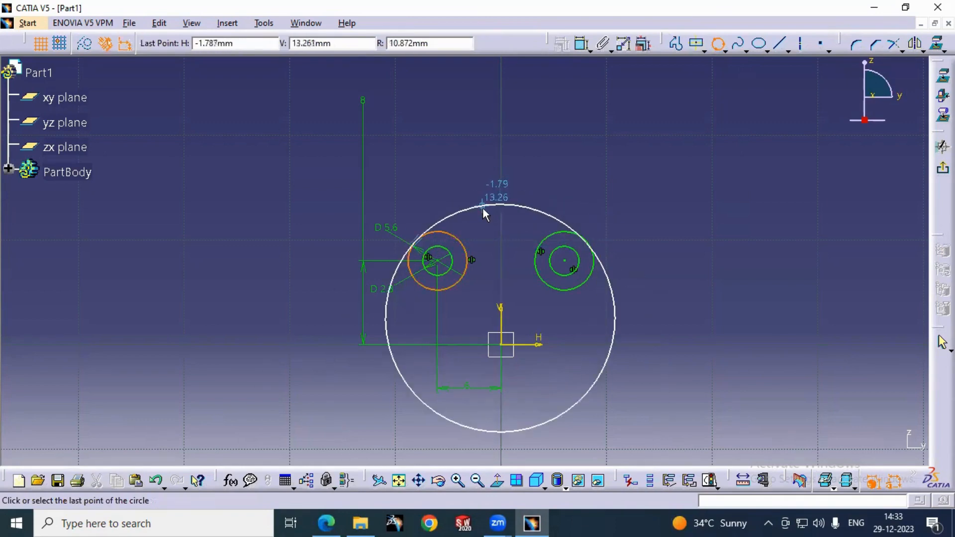
{"action": "left_click", "coordinate": [487, 205]}
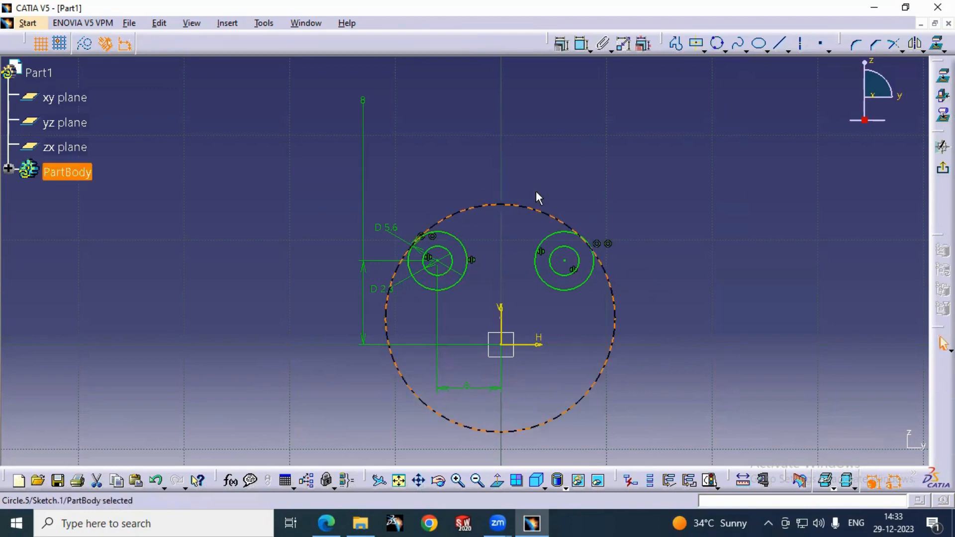
{"action": "left_click", "coordinate": [535, 192]}
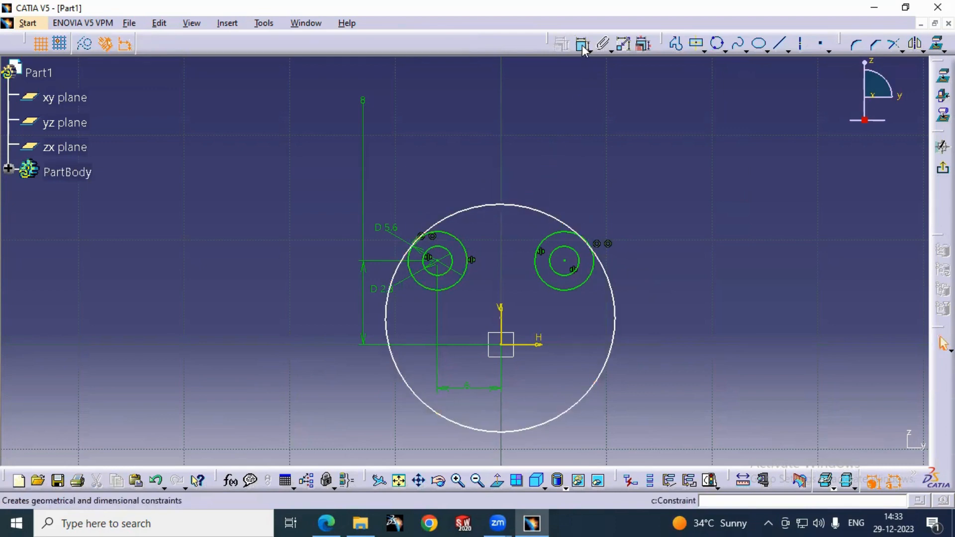
- Dimension the large circle's diameter, placing the dimension outside its lower-left edge
{"action": "left_click", "coordinate": [582, 48]}
{"action": "left_click", "coordinate": [539, 211]}
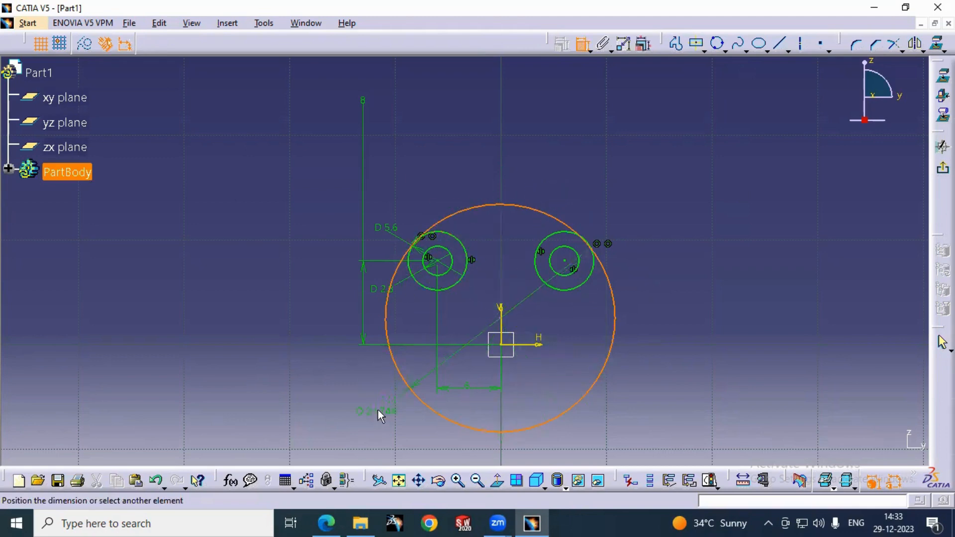
{"action": "left_click", "coordinate": [349, 367]}
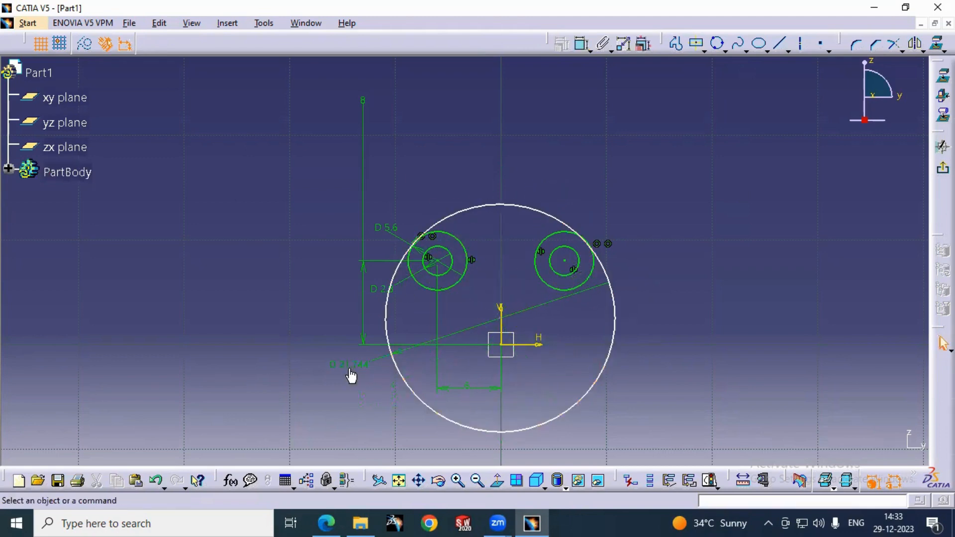
- Set the large circle's diameter to 24 mm
{"action": "double_click", "coordinate": [351, 372]}
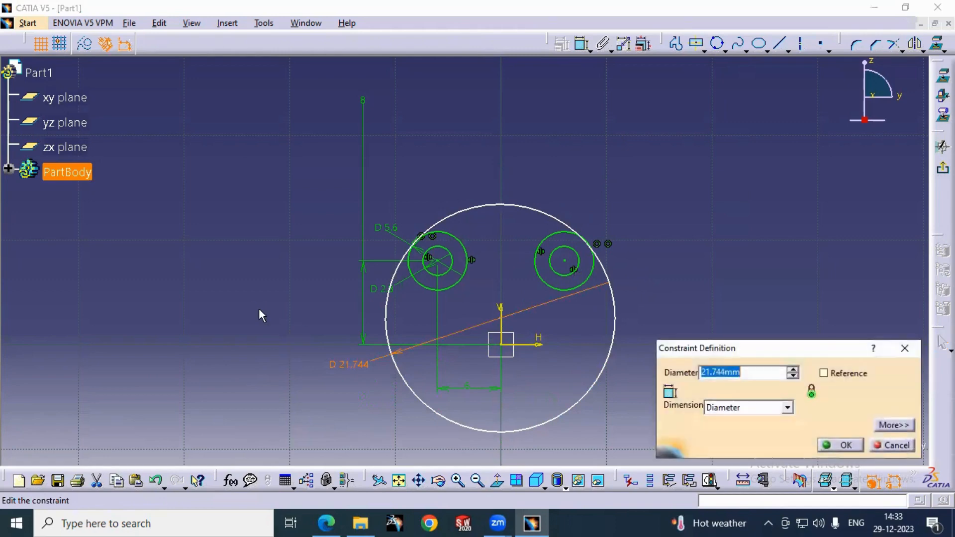
{"action": "type", "text": "24"}
{"action": "key", "text": "Return"}
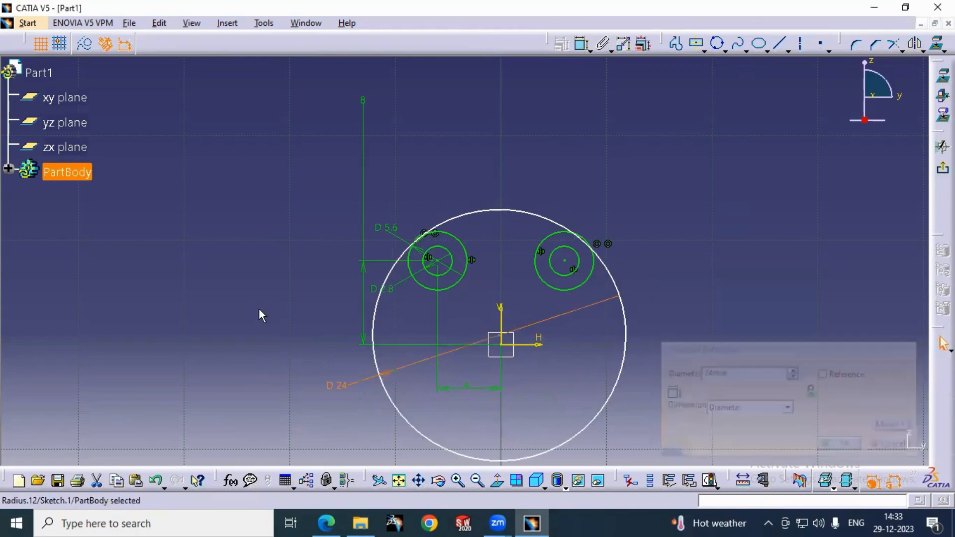
{"action": "left_click", "coordinate": [524, 286]}
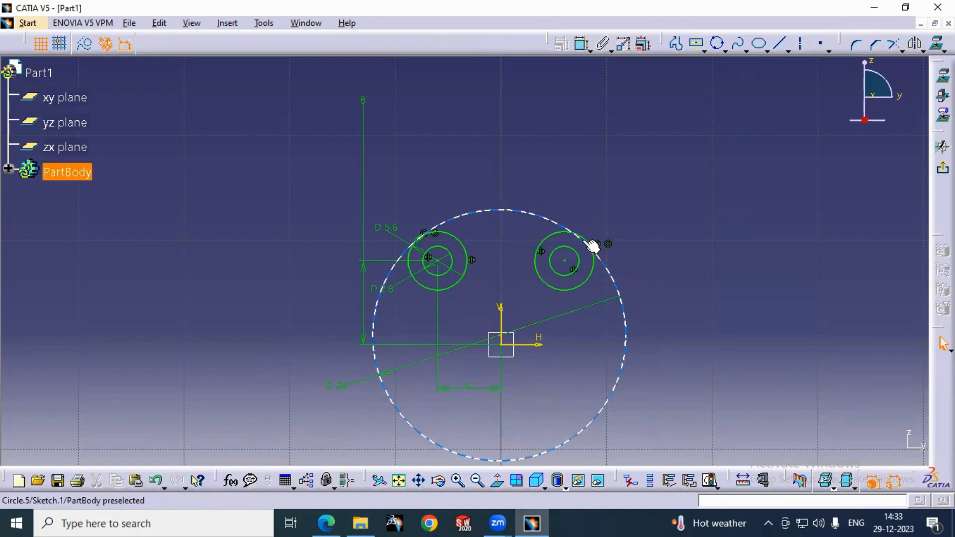
- Apply a tangency constraint between the large 24 mm circle and the right-hand outer 5.6 mm circle
{"action": "left_click", "coordinate": [607, 268]}
{"action": "left_click", "coordinate": [598, 276], "text": "ctrl"}
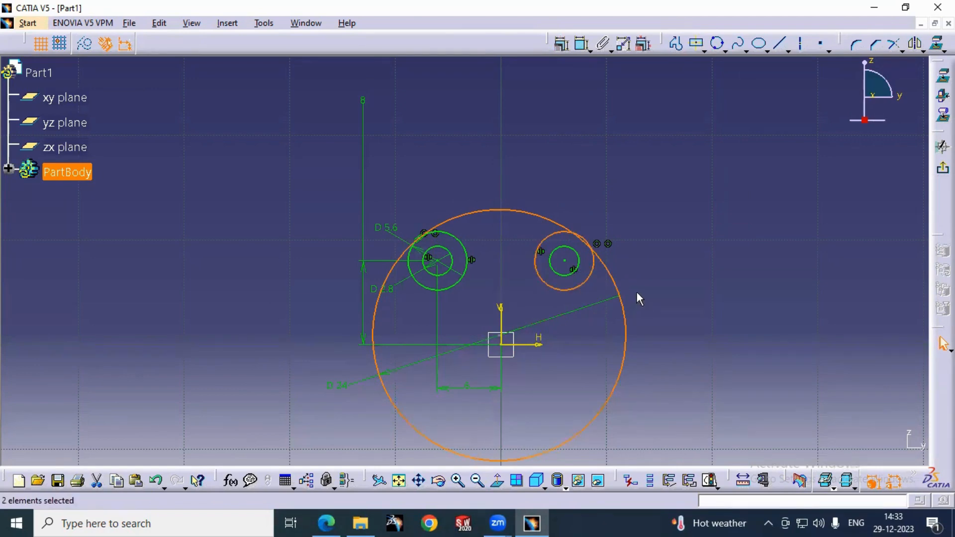
{"action": "left_click", "coordinate": [564, 46]}
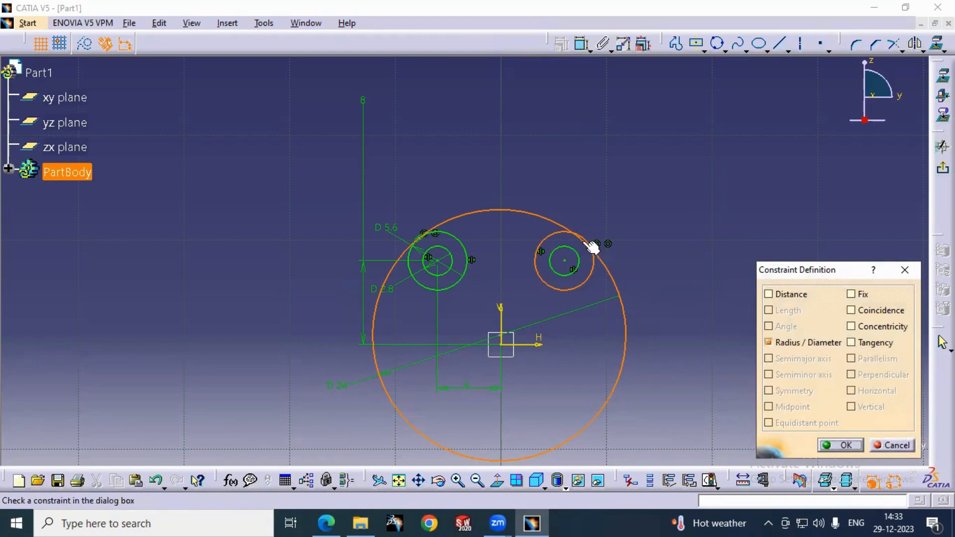
{"action": "left_click", "coordinate": [857, 341]}
{"action": "left_click", "coordinate": [828, 446]}
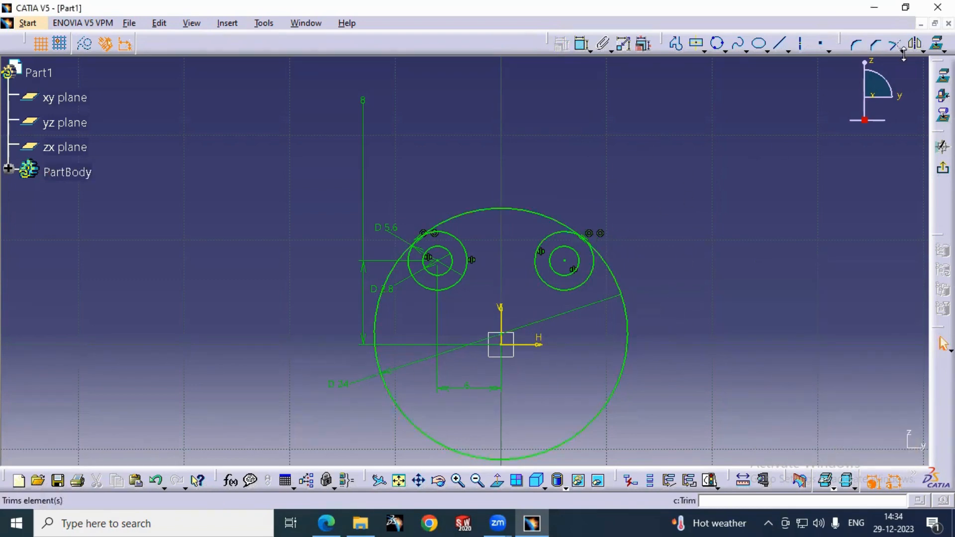
- Quick-trim the lower part of the 24 mm circle, keeping only the top arc between the two outer circles
{"action": "left_click", "coordinate": [903, 50]}
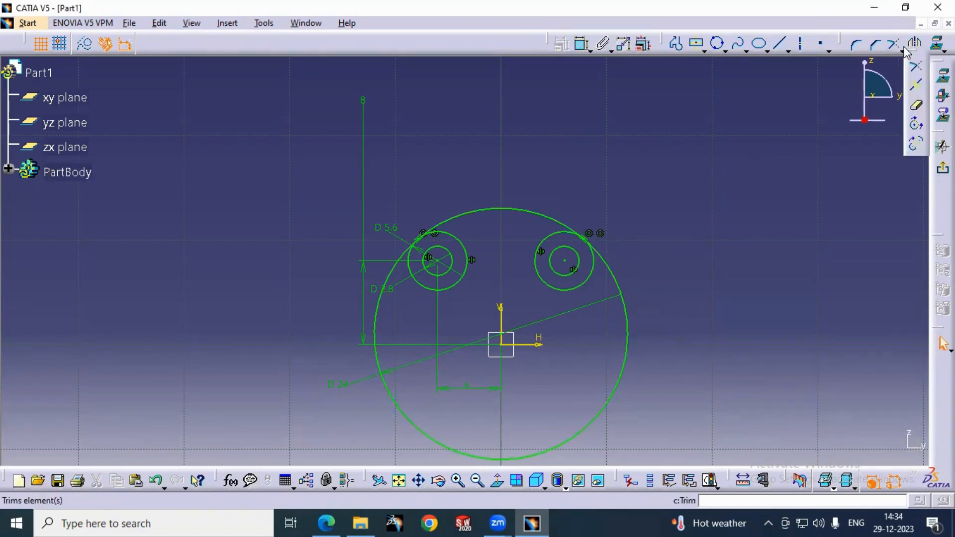
{"action": "left_click", "coordinate": [916, 105]}
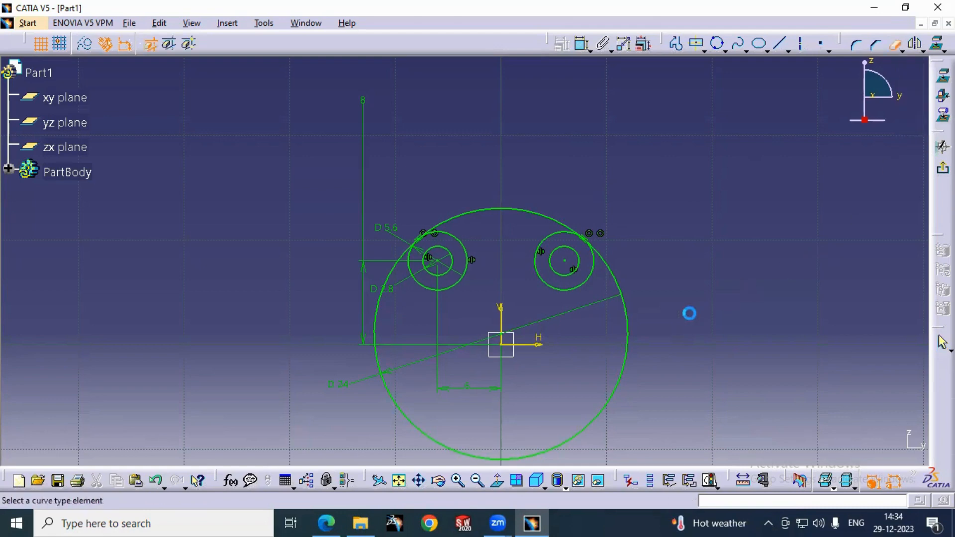
{"action": "left_click", "coordinate": [630, 319]}
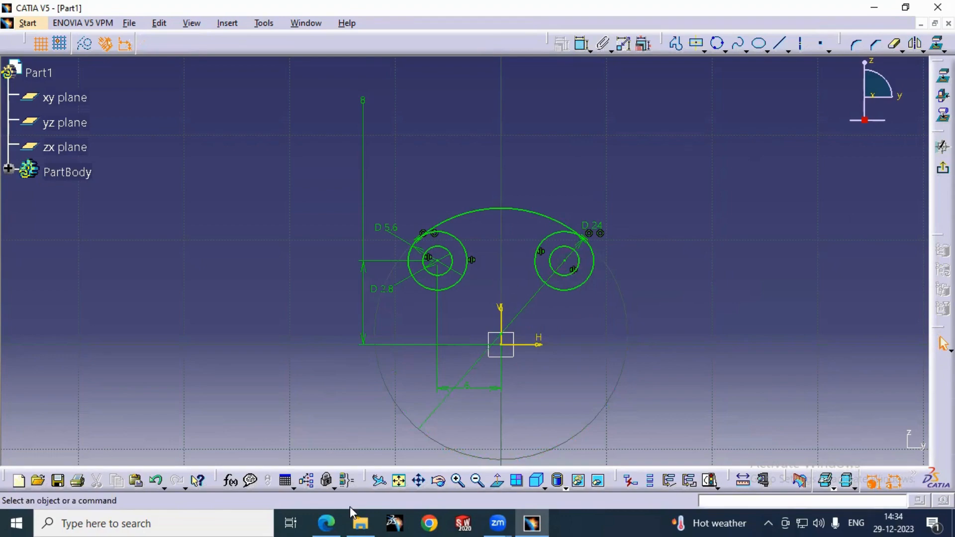
- Consult the reference drawing, and draw a horizontal base line about 5.2 mm long from the sketch origin toward the left
{"action": "left_click", "coordinate": [330, 521]}
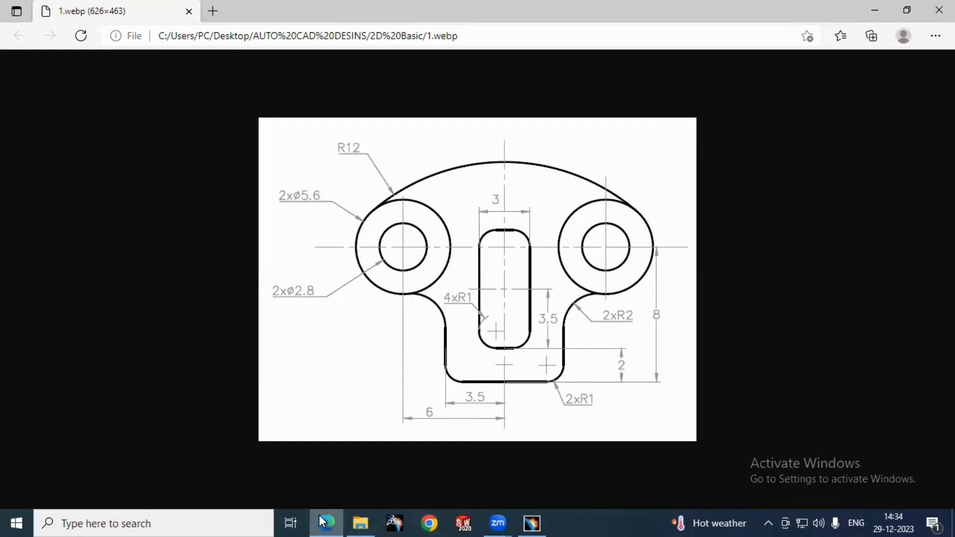
{"action": "left_click", "coordinate": [532, 522]}
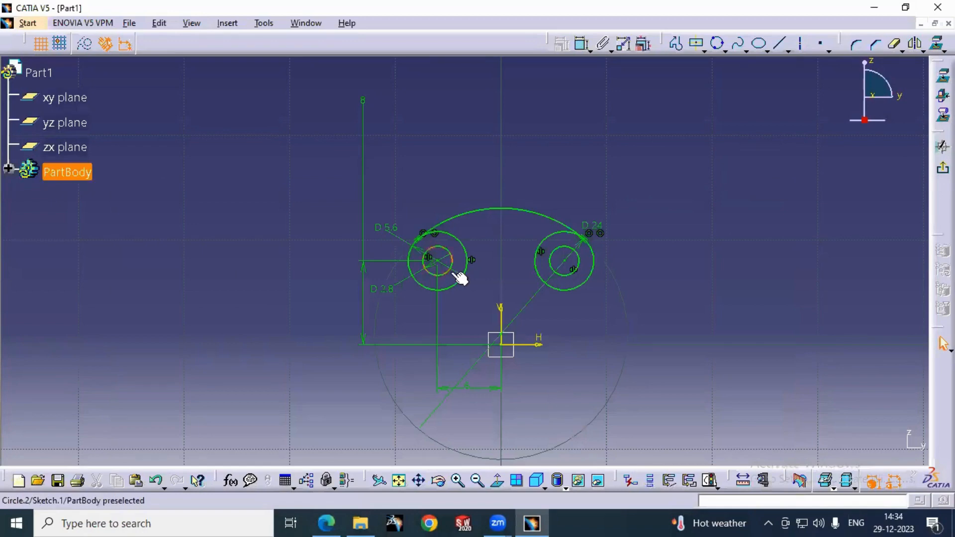
{"action": "left_click", "coordinate": [780, 43]}
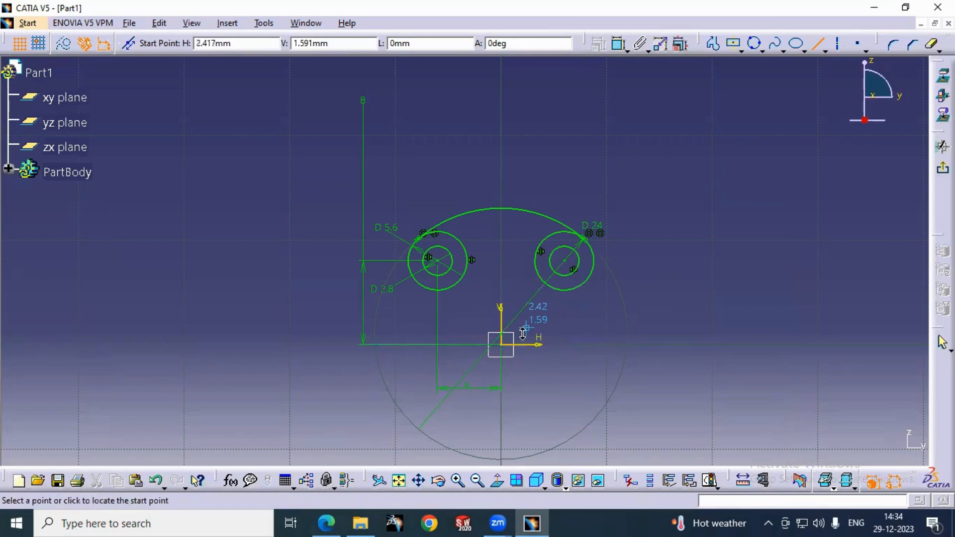
{"action": "middle_click_drag", "start_coordinate": [523, 333], "coordinate": [536, 279], "text": "ctrl"}
{"action": "mouse_move", "coordinate": [579, 369]}
{"action": "middle_mouse_down"}
{"action": "mouse_move", "coordinate": [568, 322]}
{"action": "mouse_move", "coordinate": [550, 305]}
{"action": "middle_mouse_up"}
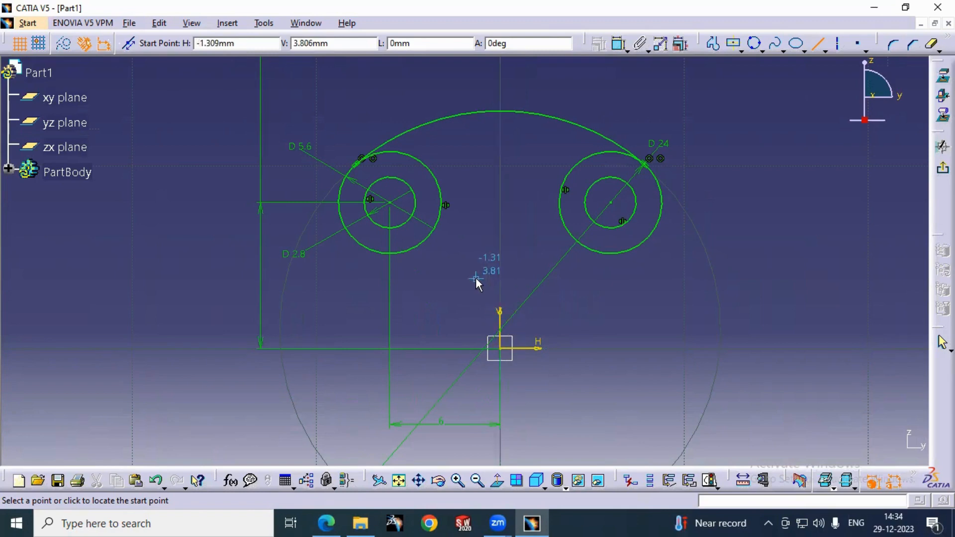
{"action": "left_click", "coordinate": [500, 347]}
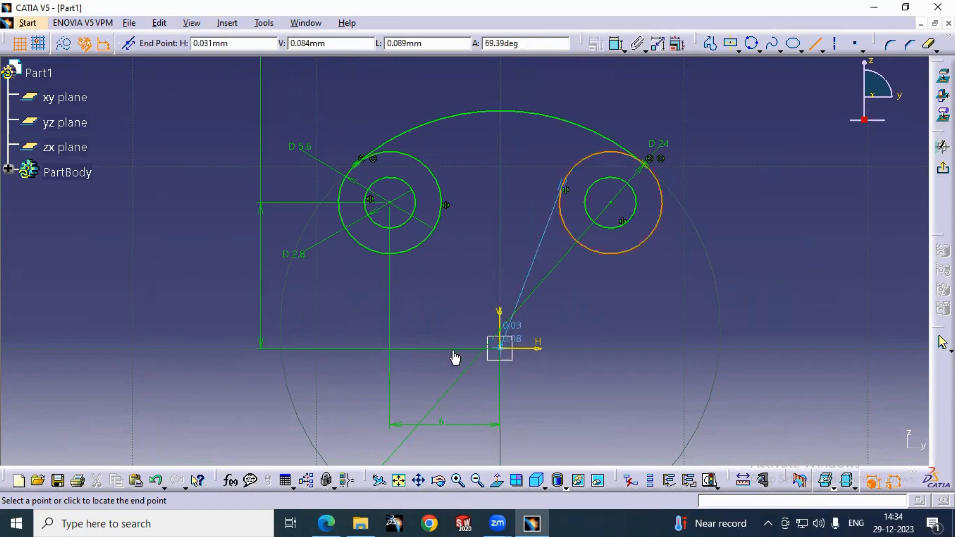
{"action": "left_click", "coordinate": [406, 352]}
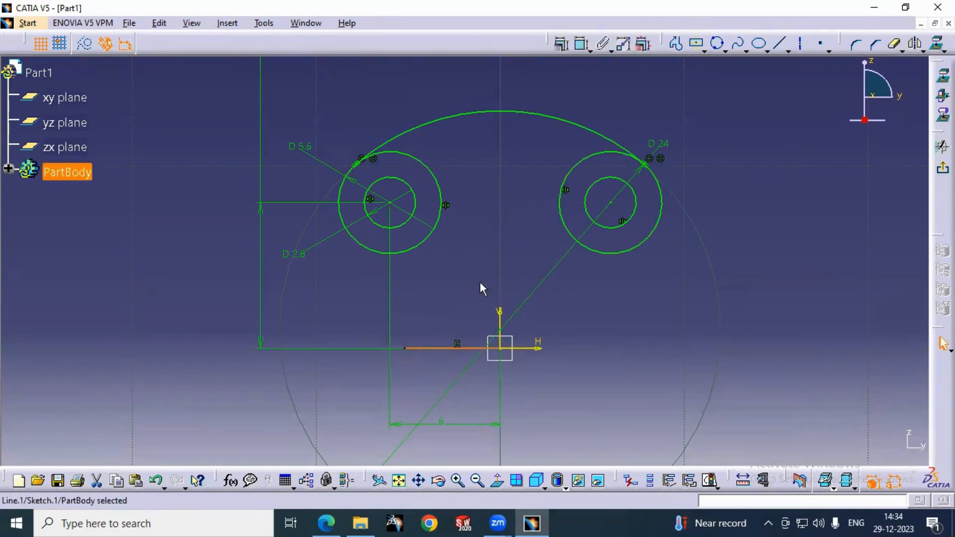
{"action": "left_click", "coordinate": [488, 238]}
- Dimension the base line's length below it and set it to 3.5 mm
{"action": "left_click", "coordinate": [582, 44]}
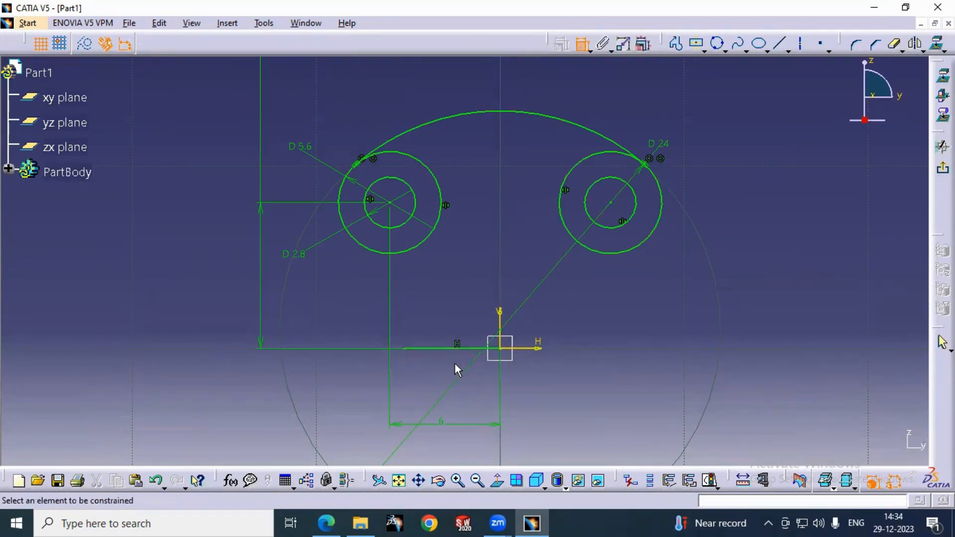
{"action": "left_click", "coordinate": [453, 349]}
{"action": "left_click", "coordinate": [443, 376]}
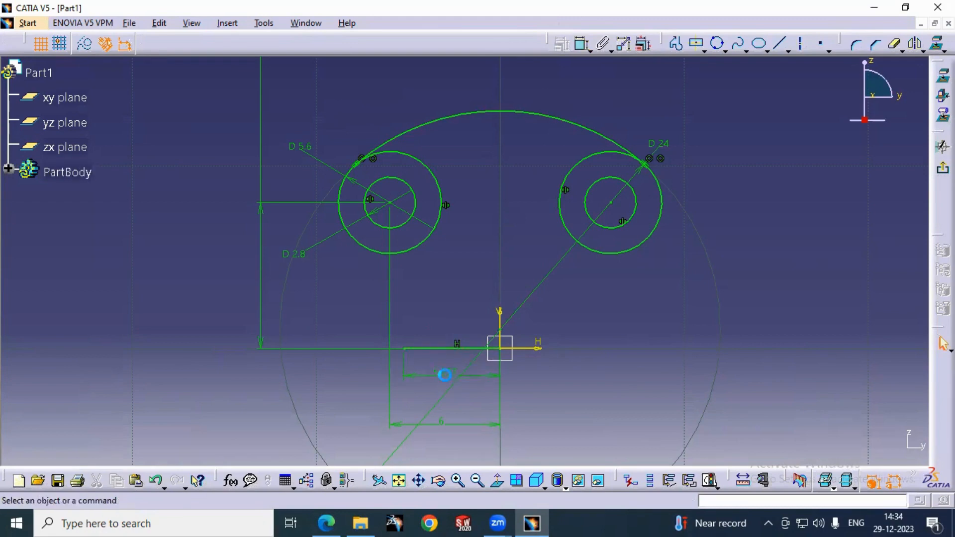
{"action": "double_click", "coordinate": [445, 372]}
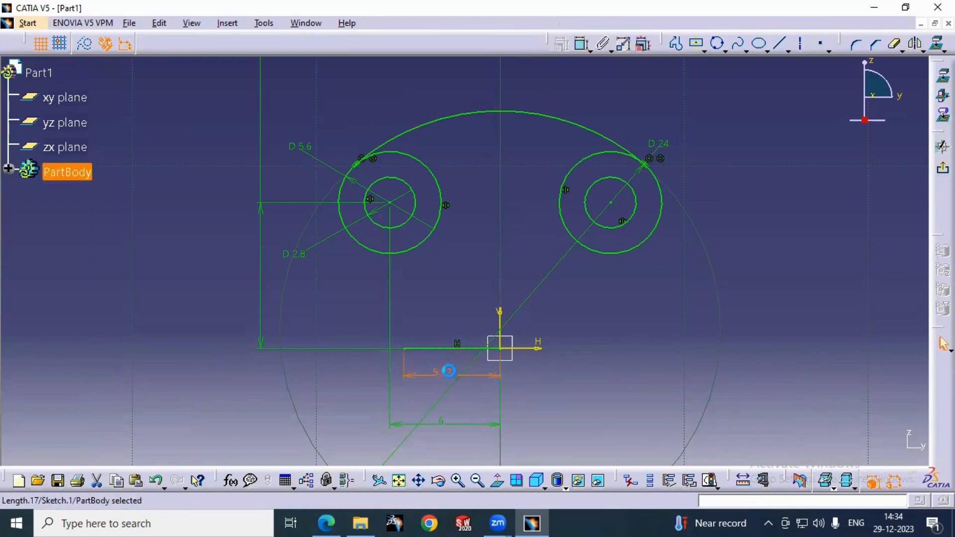
{"action": "type", "text": "3.5"}
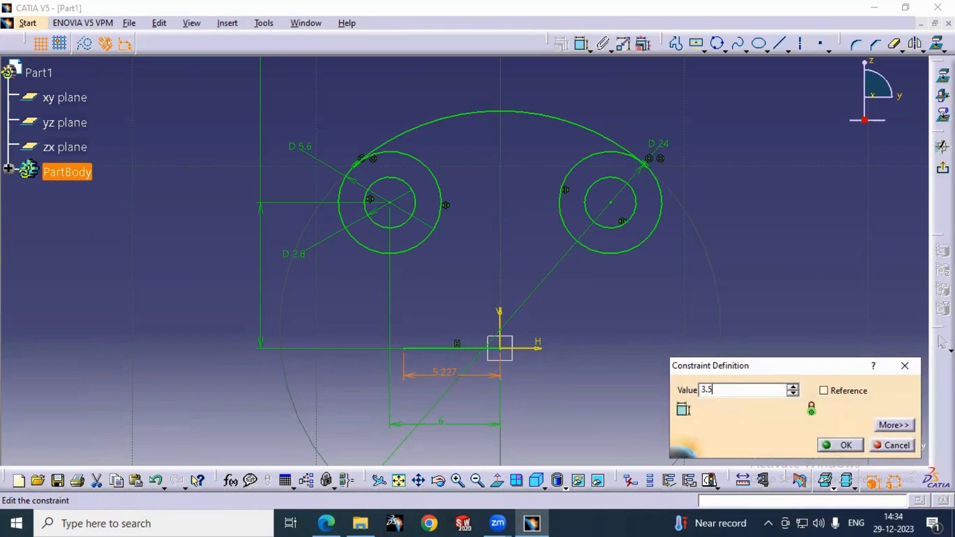
{"action": "key", "text": "Return"}
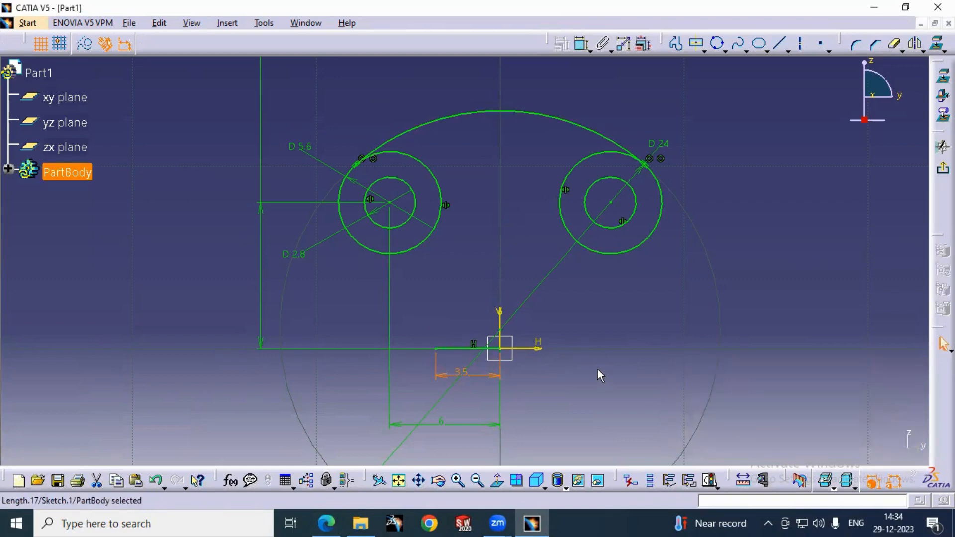
{"action": "left_click", "coordinate": [598, 365]}
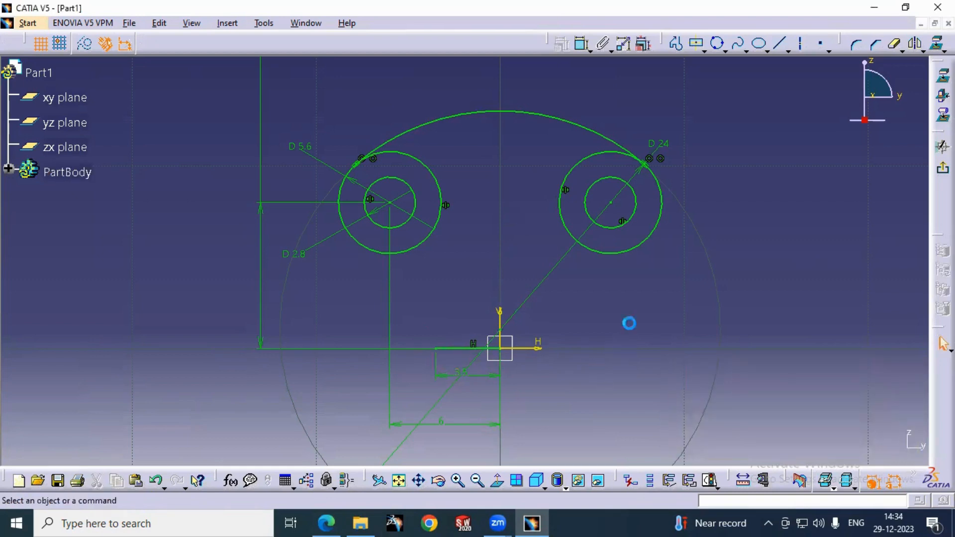
- Draw a profile from the left outer circle's lowest point horizontally inward, then vertically down to the base line's left end
{"action": "left_click", "coordinate": [676, 44]}
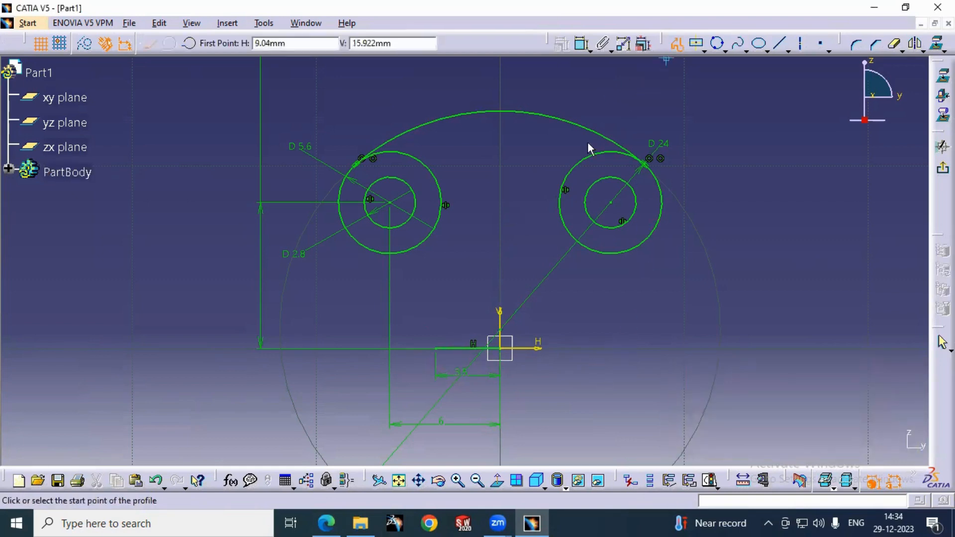
{"action": "left_click", "coordinate": [392, 253]}
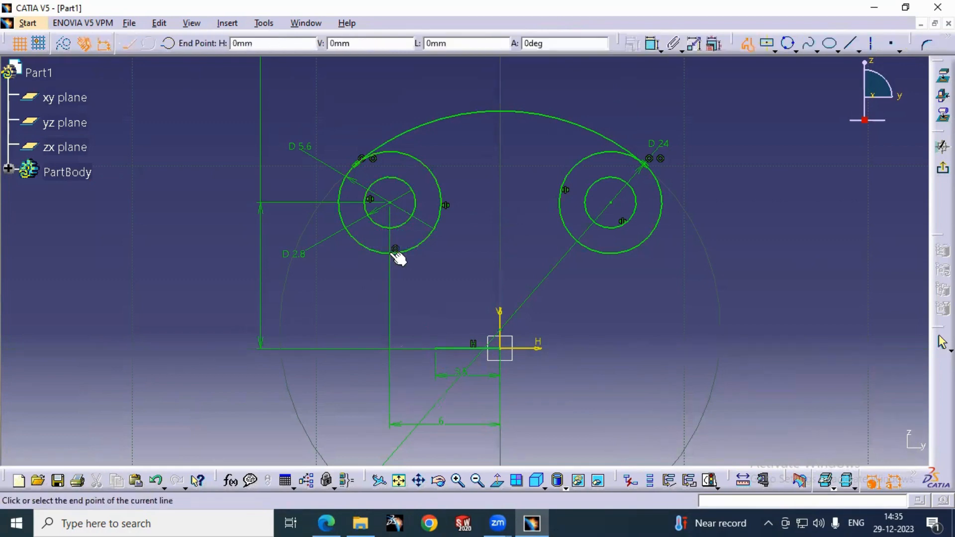
{"action": "left_click", "coordinate": [436, 253]}
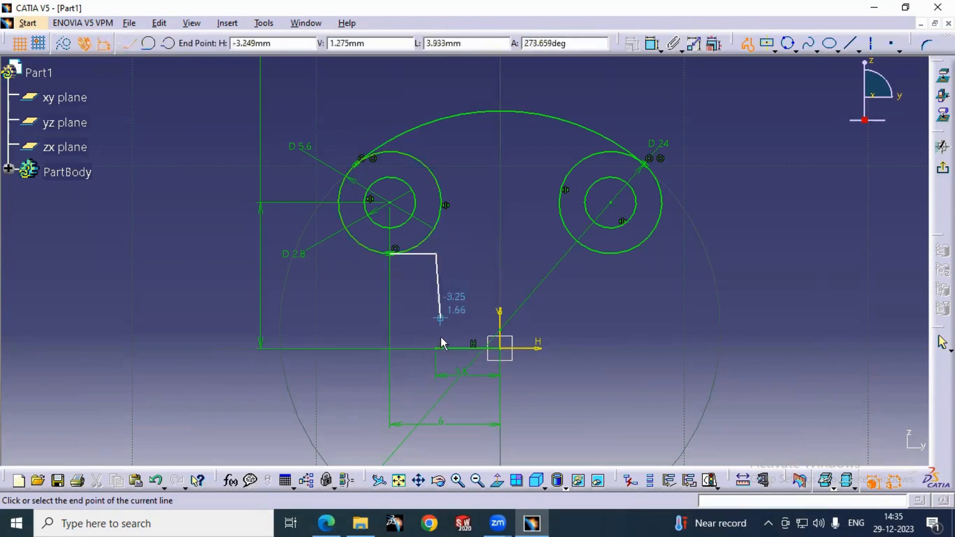
{"action": "left_click", "coordinate": [437, 348]}
{"action": "key", "text": "Escape"}
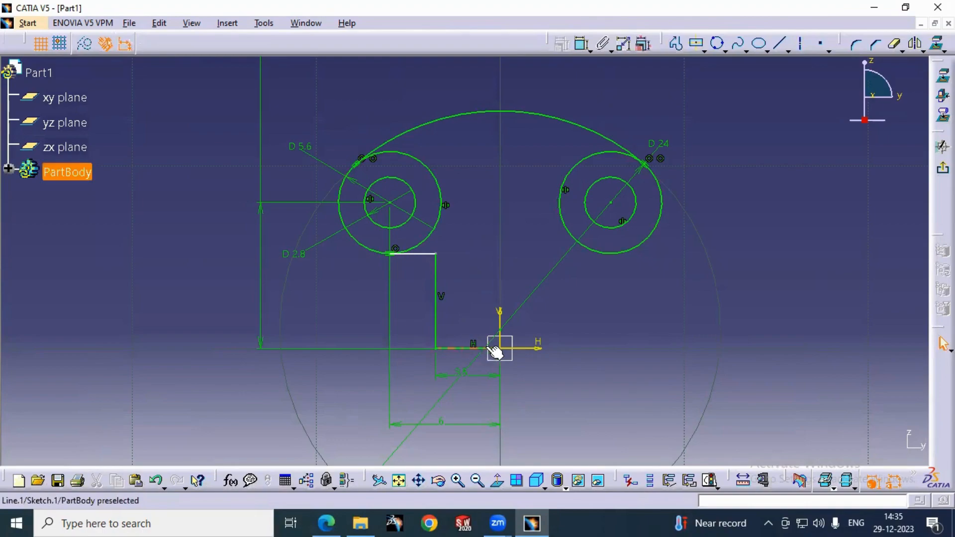
- Consult the reference drawing, and round the upper corner between the short horizontal line and the vertical line with about 1.4 mm radius
{"action": "left_click", "coordinate": [326, 523]}
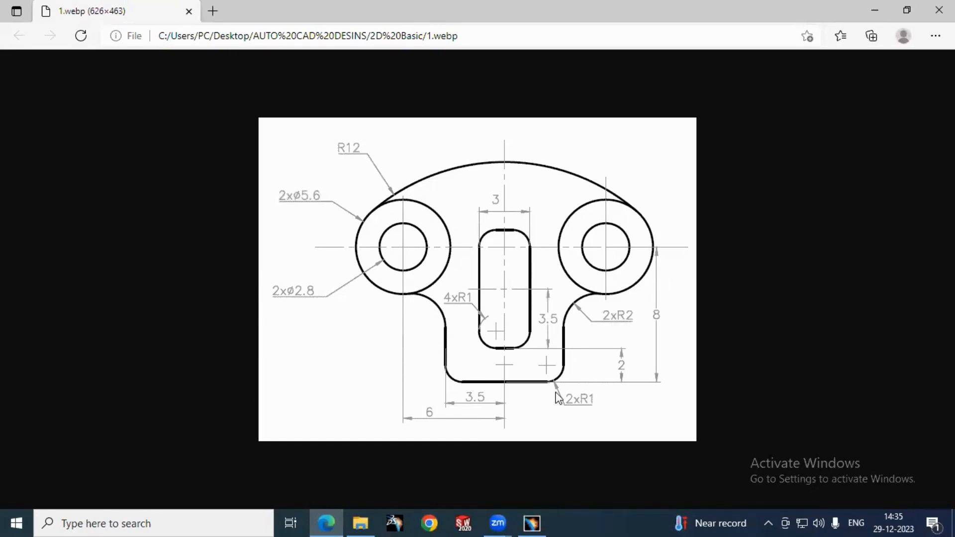
{"action": "left_click", "coordinate": [326, 521]}
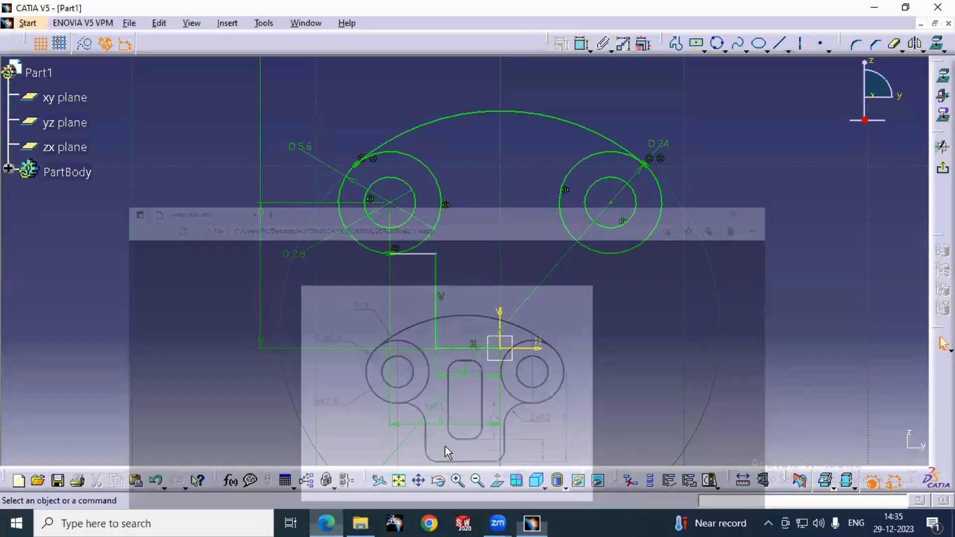
{"action": "left_click", "coordinate": [856, 45]}
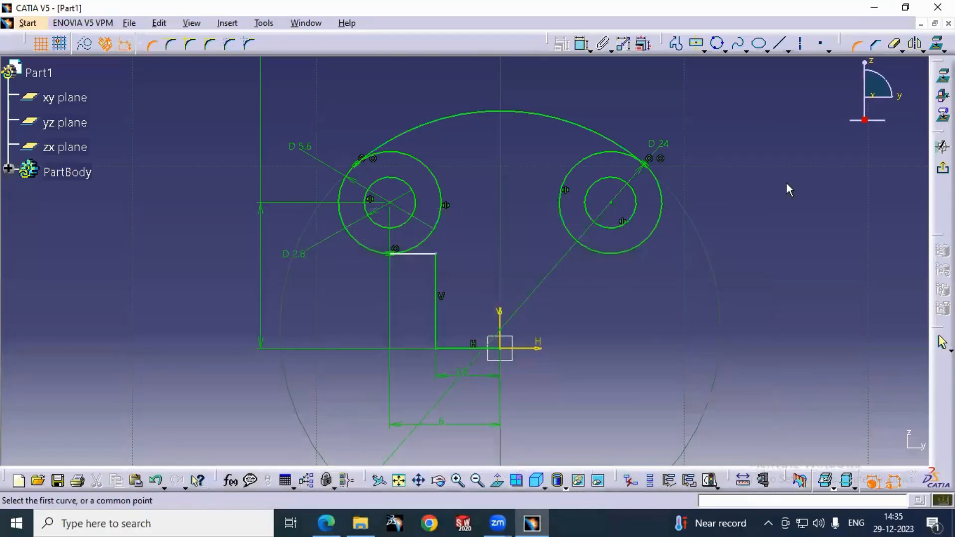
{"action": "left_click", "coordinate": [427, 255]}
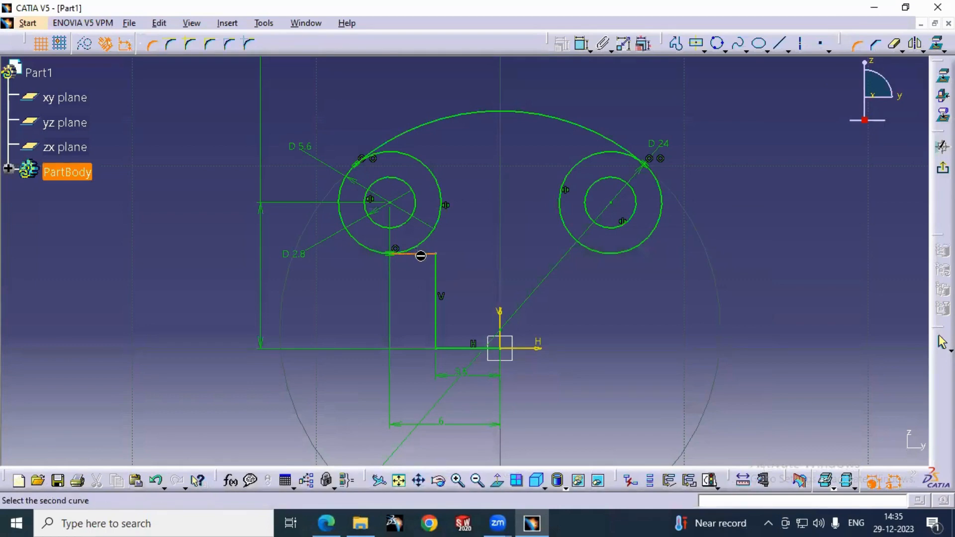
{"action": "left_click", "coordinate": [438, 274]}
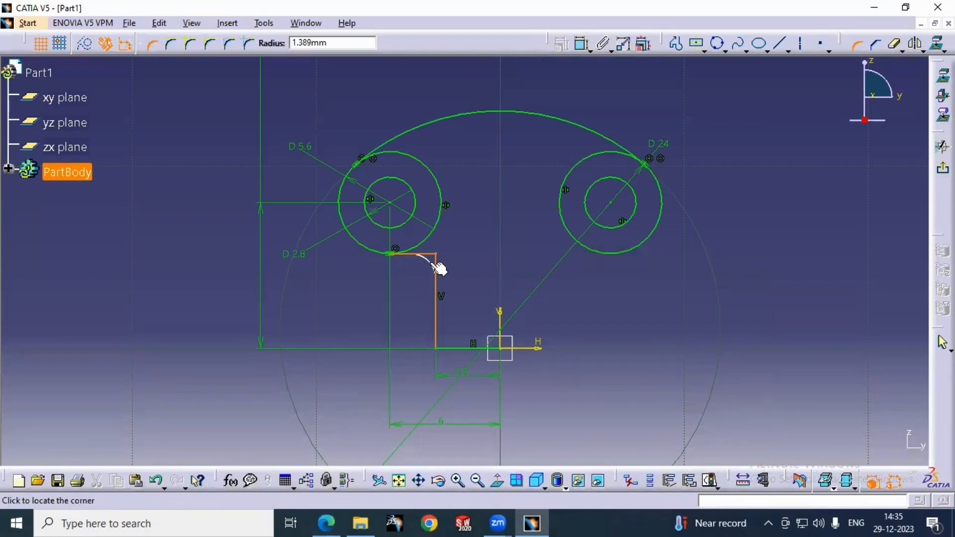
{"action": "left_click", "coordinate": [437, 268]}
- Round the lower corner between the vertical line and the base line with a radius of about 1.3 mm
{"action": "left_click", "coordinate": [855, 45]}
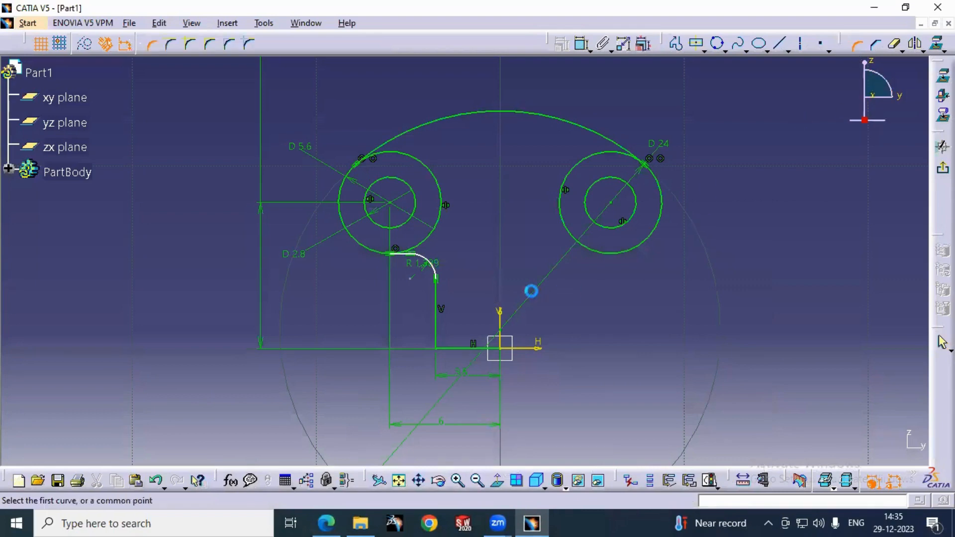
{"action": "left_click", "coordinate": [438, 332]}
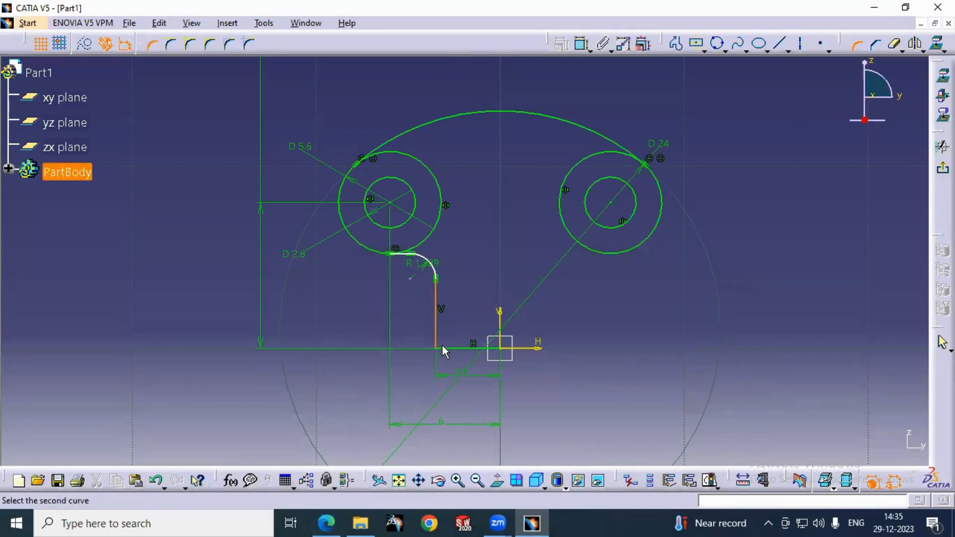
{"action": "left_click", "coordinate": [450, 348]}
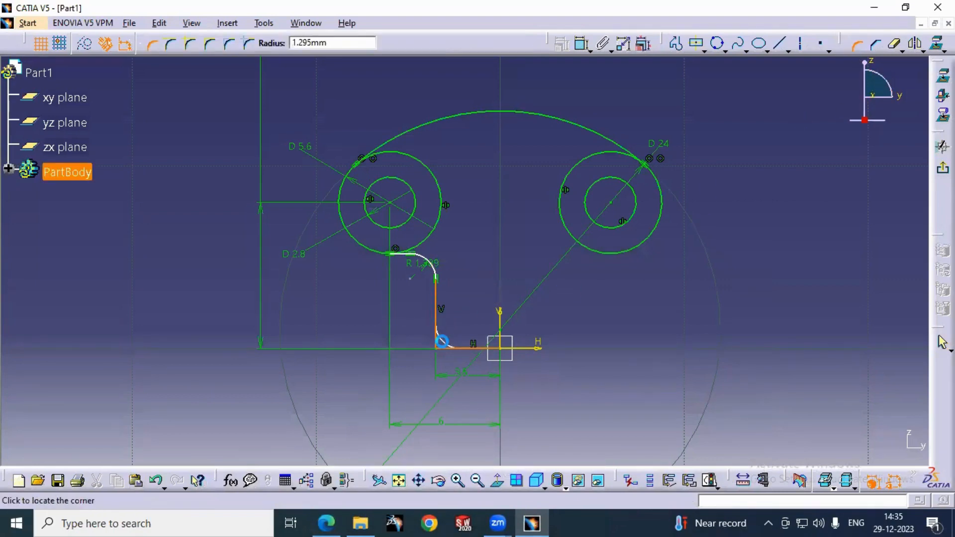
{"action": "left_click", "coordinate": [440, 339]}
{"action": "left_click", "coordinate": [520, 291]}
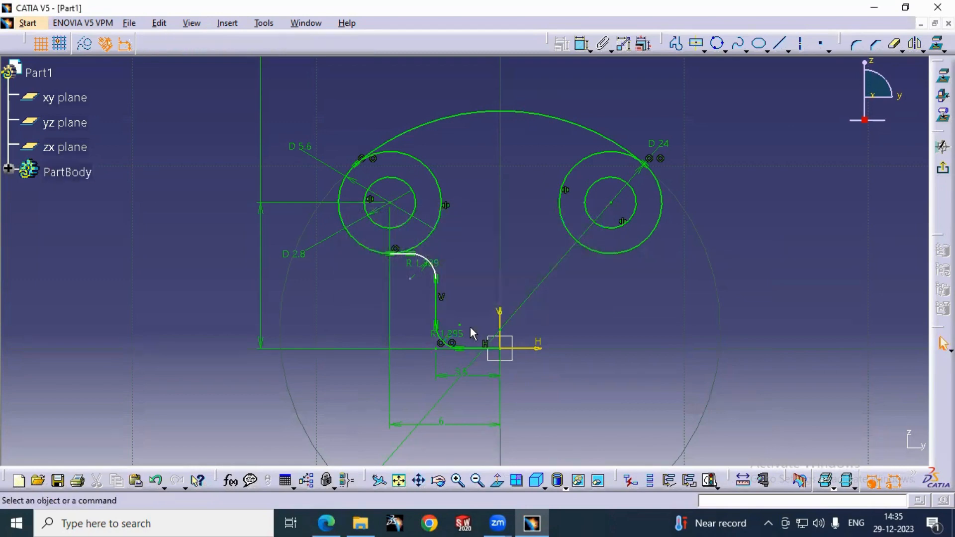
- Move the upper fillet's radius dimension clear of the arc and set the radius to 2 mm
{"action": "left_click_drag", "start_coordinate": [427, 265], "coordinate": [449, 249]}
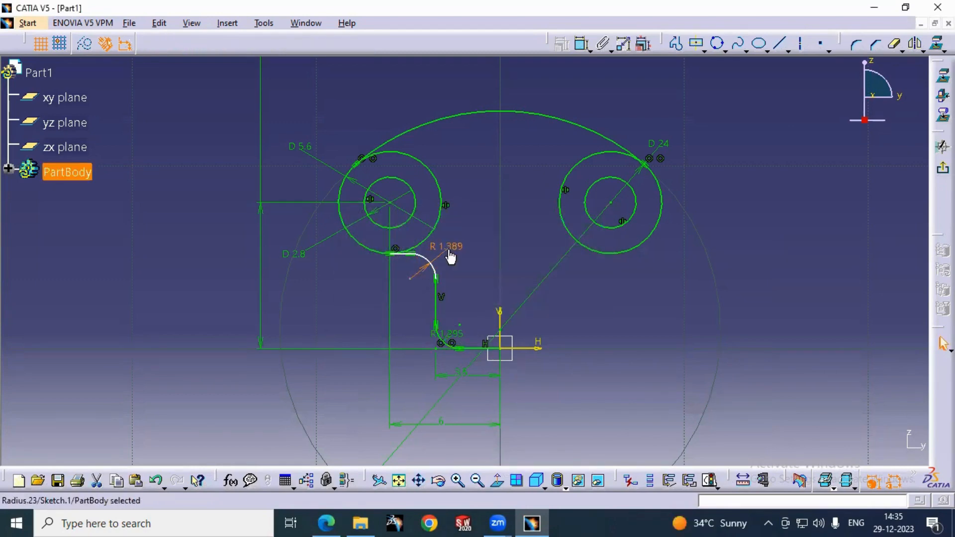
{"action": "double_click", "coordinate": [458, 247]}
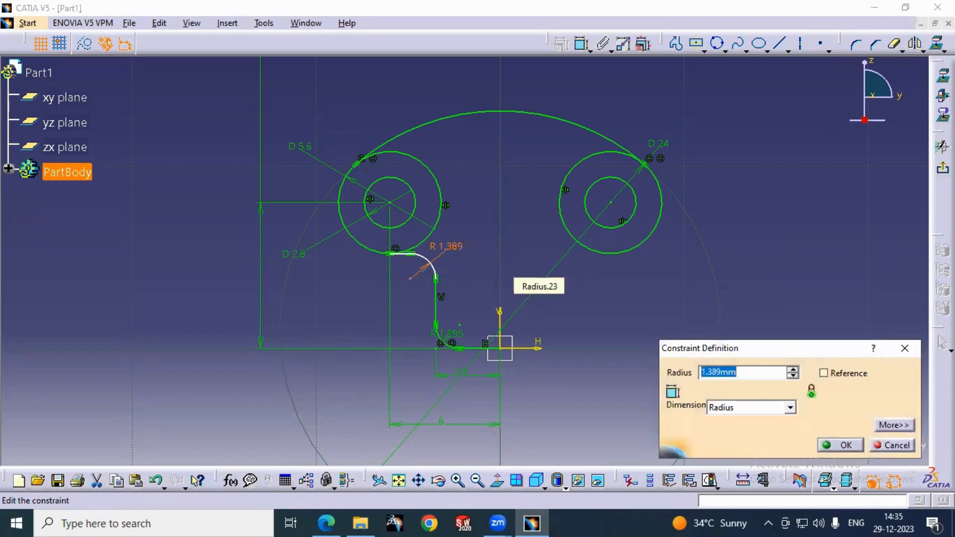
{"action": "type", "text": "2"}
{"action": "key", "text": "Return"}
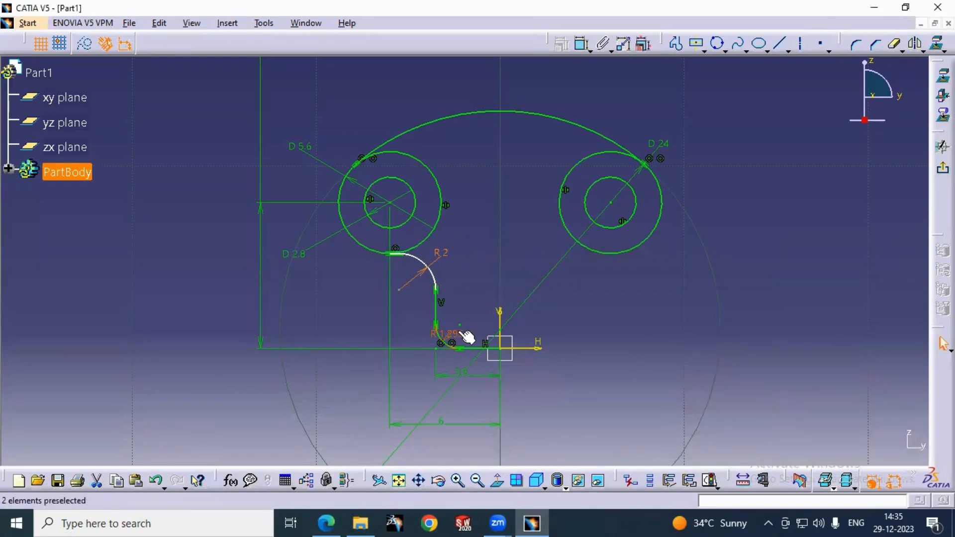
- Move the lower fillet's radius dimension below the base line and set the radius to 1 mm
{"action": "left_click_drag", "start_coordinate": [467, 337], "coordinate": [420, 375]}
{"action": "double_click", "coordinate": [416, 370]}
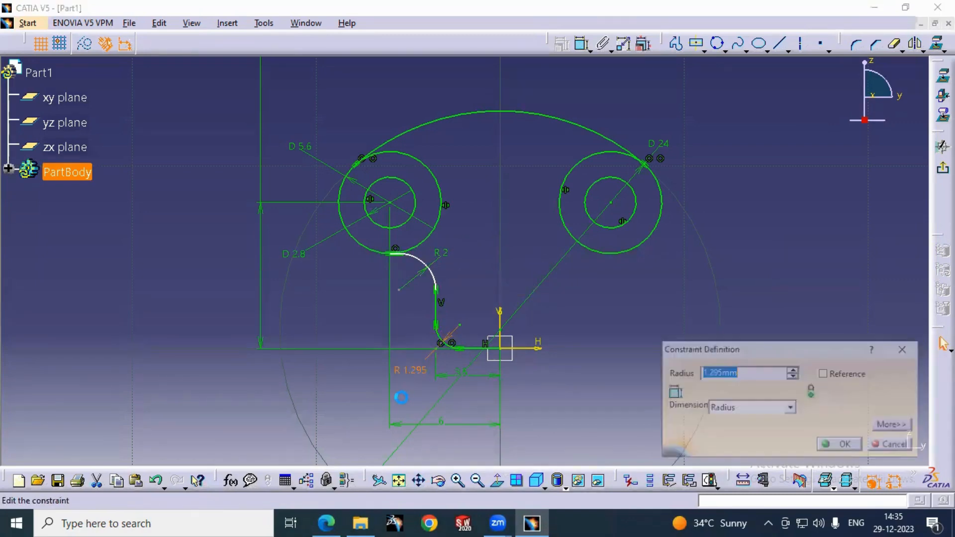
{"action": "type", "text": "1"}
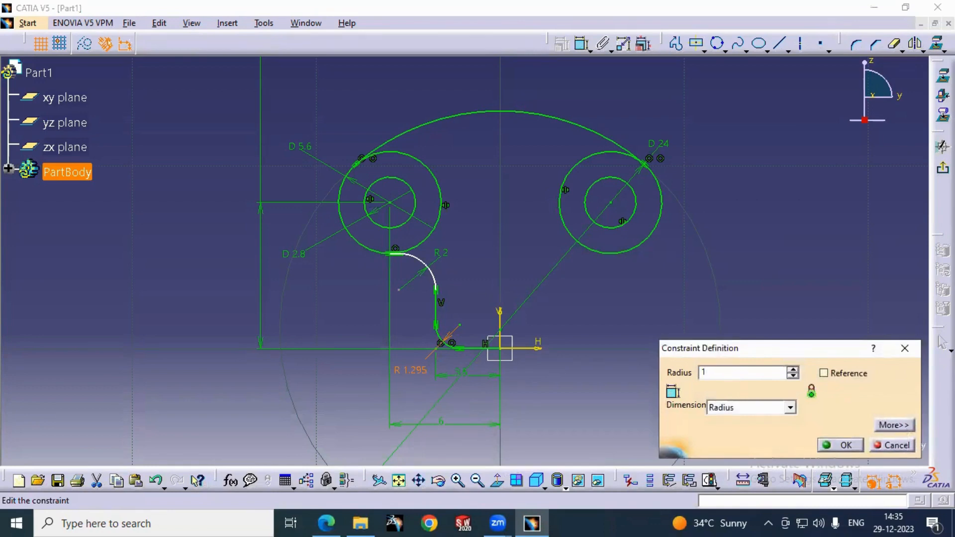
{"action": "key", "text": "Return"}
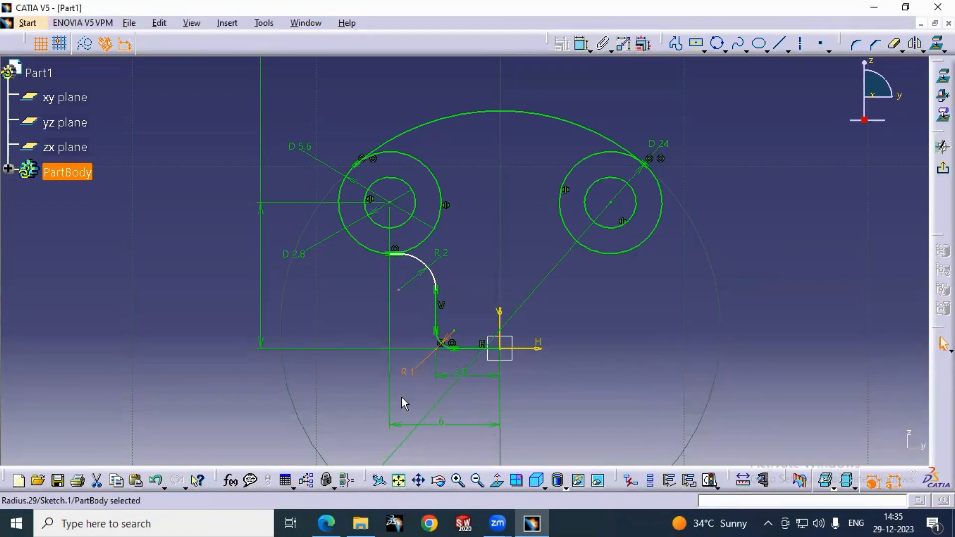
{"action": "left_click", "coordinate": [592, 312]}
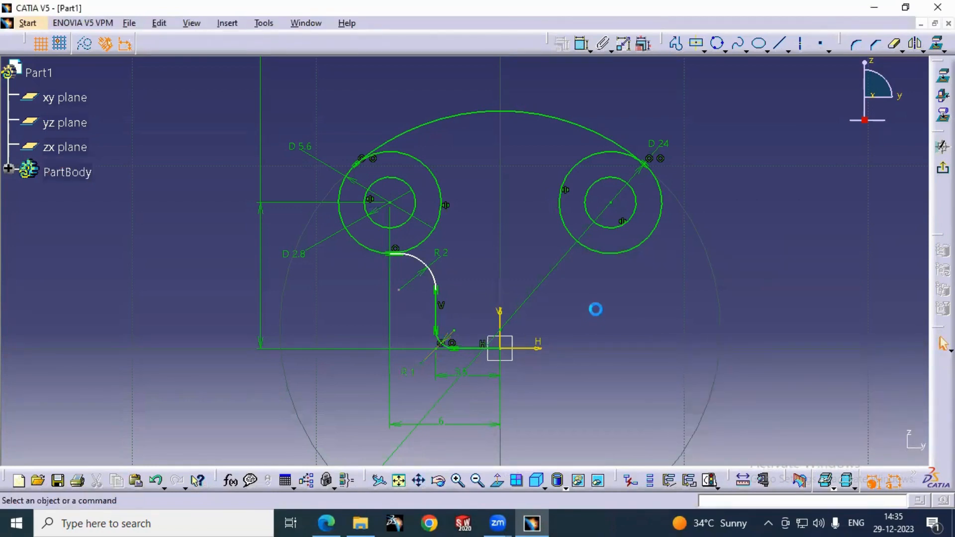
- Constrain the R2 fillet arc tangent to the left outer circle
{"action": "left_click", "coordinate": [423, 263]}
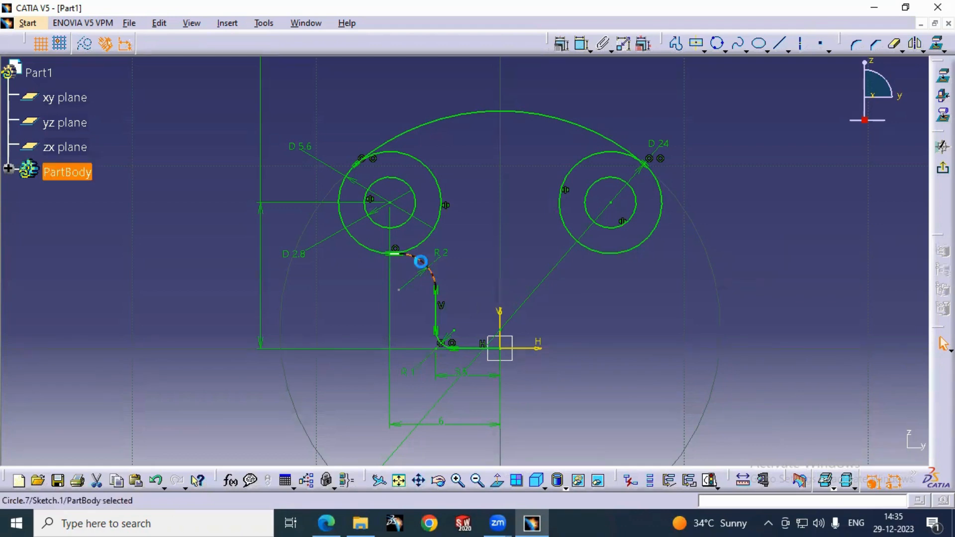
{"action": "left_click", "coordinate": [433, 233], "text": "ctrl"}
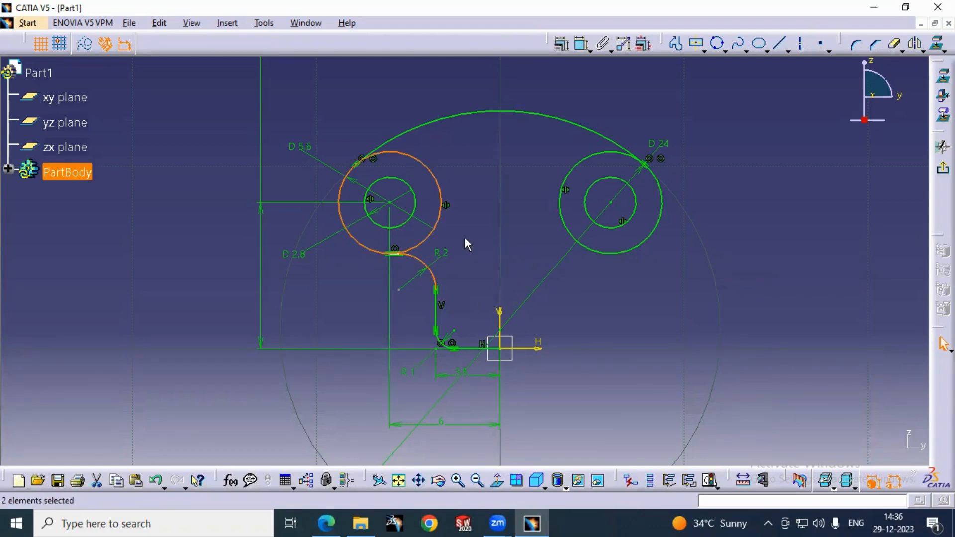
{"action": "left_click", "coordinate": [561, 43]}
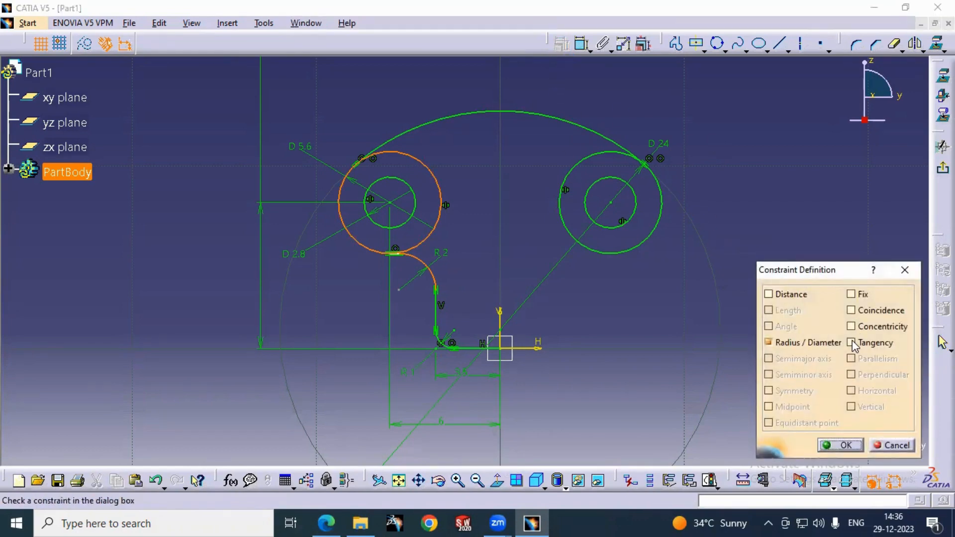
{"action": "left_click", "coordinate": [852, 342]}
{"action": "left_click", "coordinate": [840, 445]}
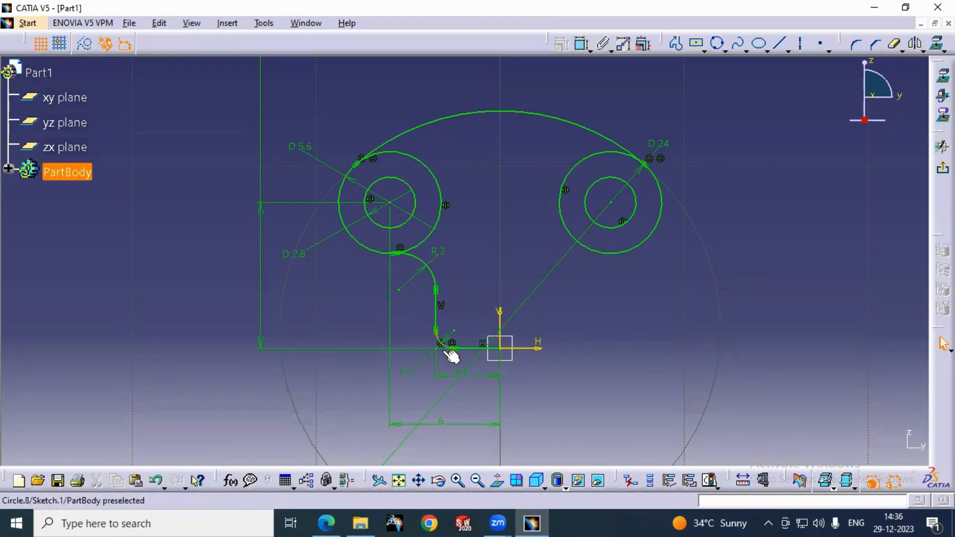
{"action": "key", "text": "ctrl+z"}
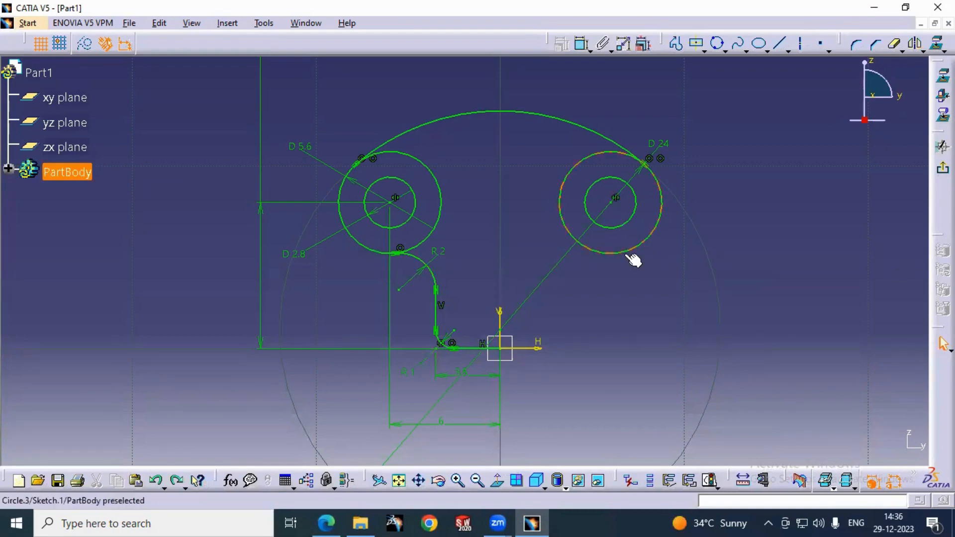
- Mirror the R2 arc, vertical line, R1 arc and base line about the vertical axis
{"action": "left_click", "coordinate": [434, 268]}
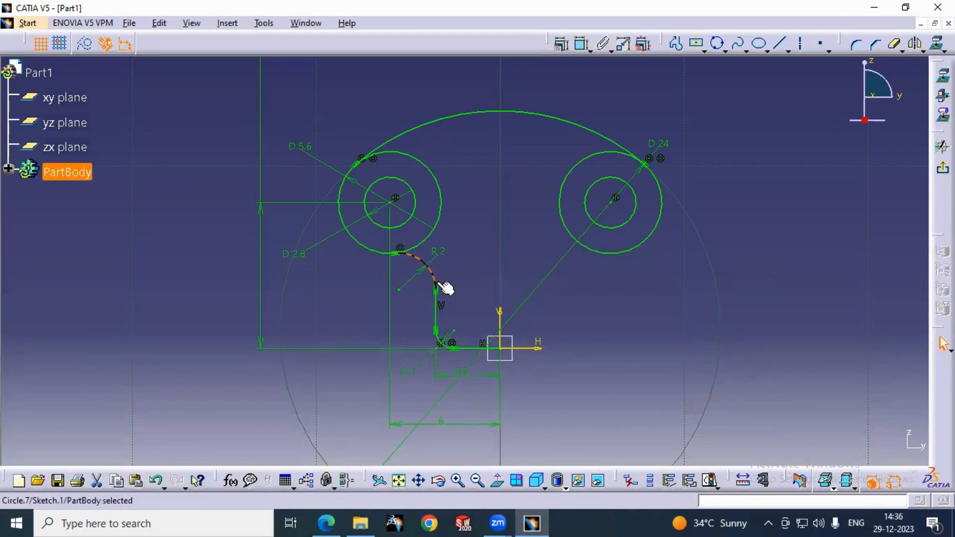
{"action": "left_click", "coordinate": [441, 309], "text": "ctrl"}
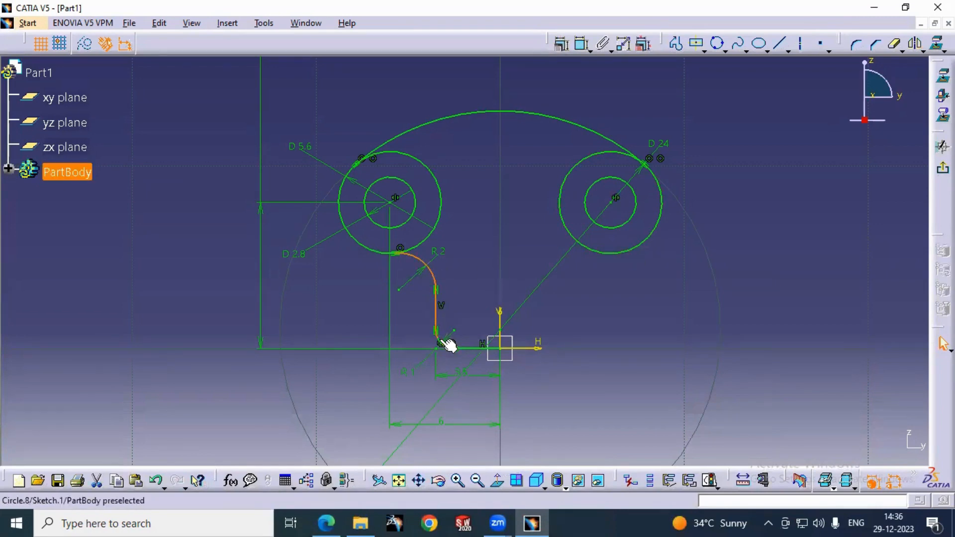
{"action": "left_click", "coordinate": [459, 344], "text": "ctrl"}
{"action": "left_click", "coordinate": [475, 348], "text": "ctrl"}
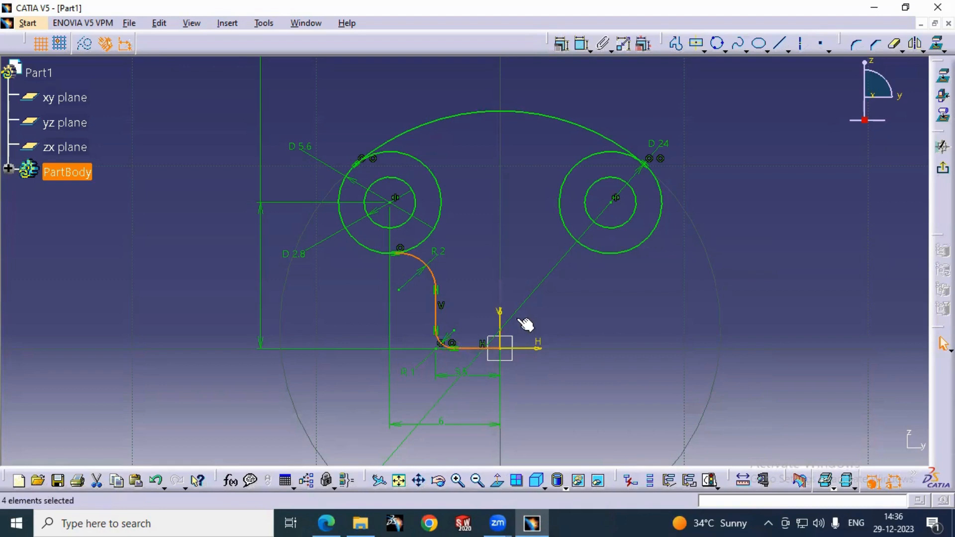
{"action": "left_click", "coordinate": [916, 44]}
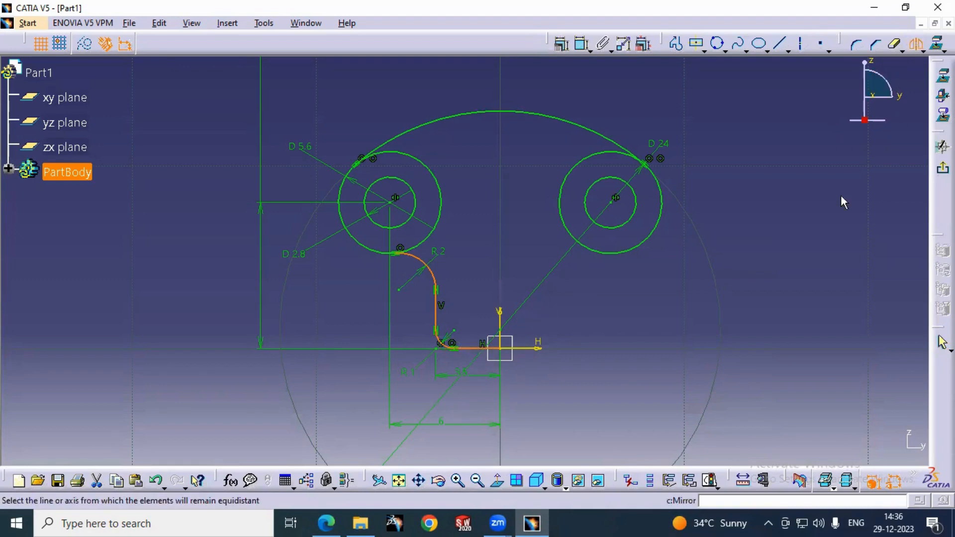
{"action": "left_click", "coordinate": [500, 311]}
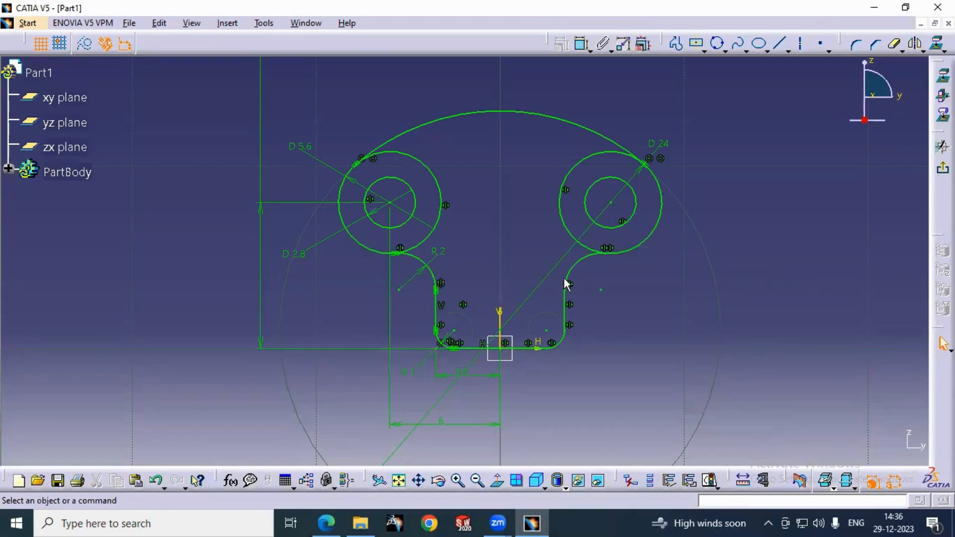
- Consult the reference drawing, and draw a centered rectangle about 2.5 mm wide and 9.1 mm high on the vertical axis between the circles
{"action": "left_click", "coordinate": [320, 521]}
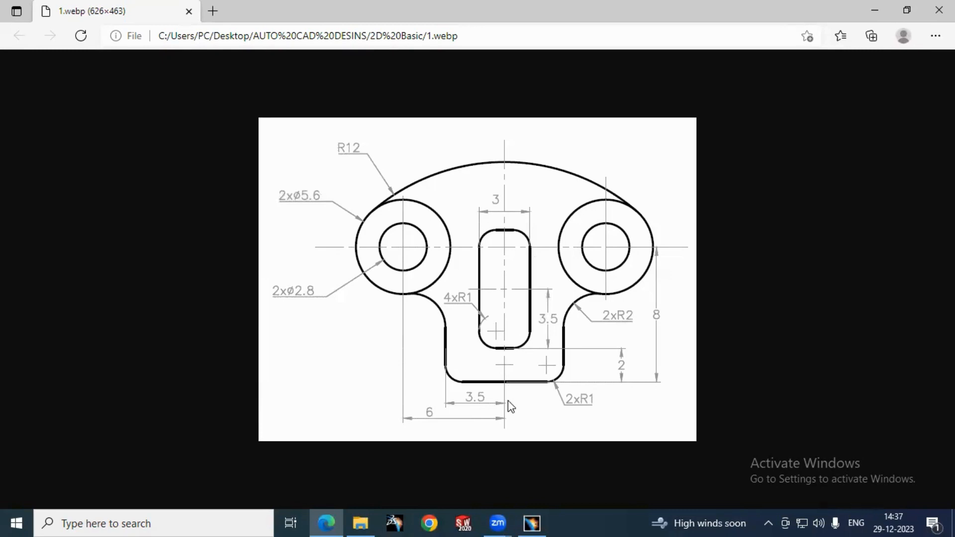
{"action": "left_click", "coordinate": [325, 521]}
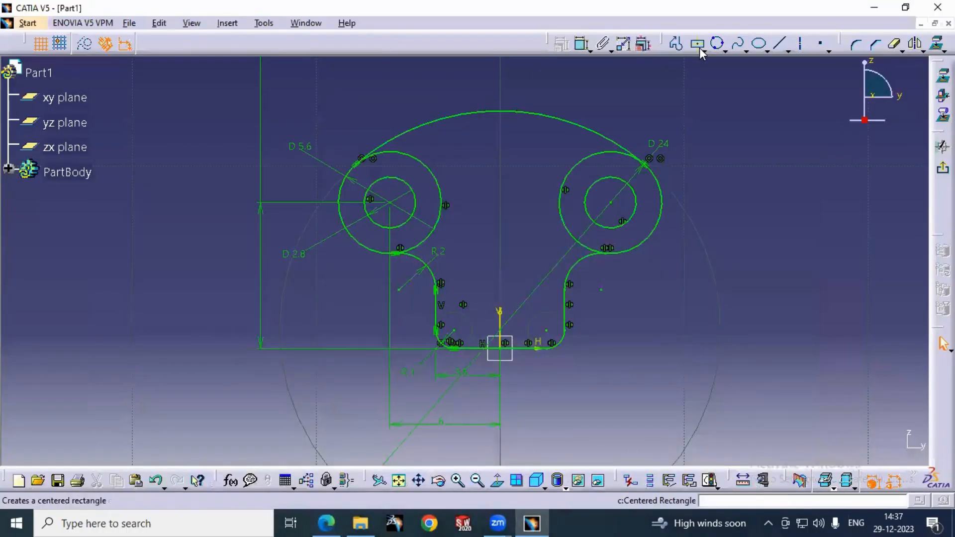
{"action": "left_click", "coordinate": [704, 50]}
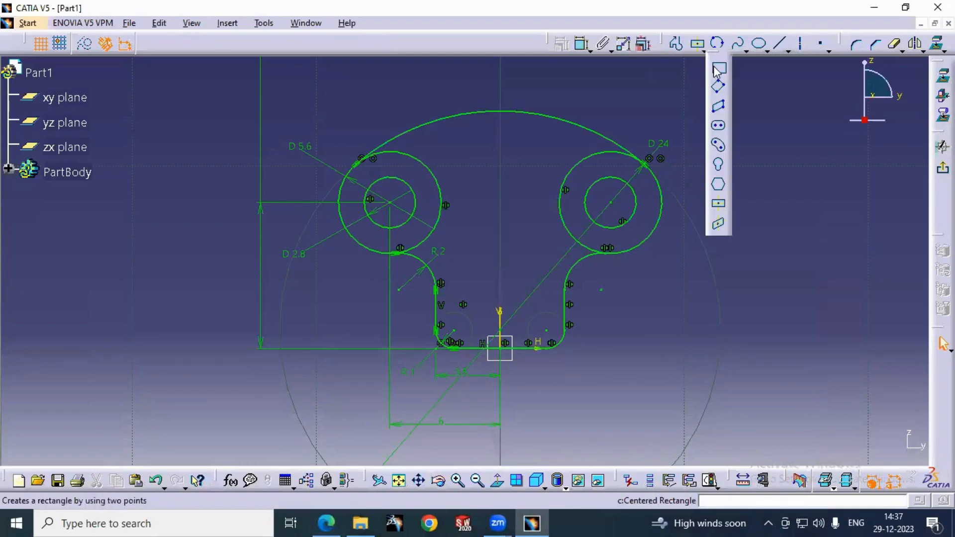
{"action": "left_click", "coordinate": [719, 204]}
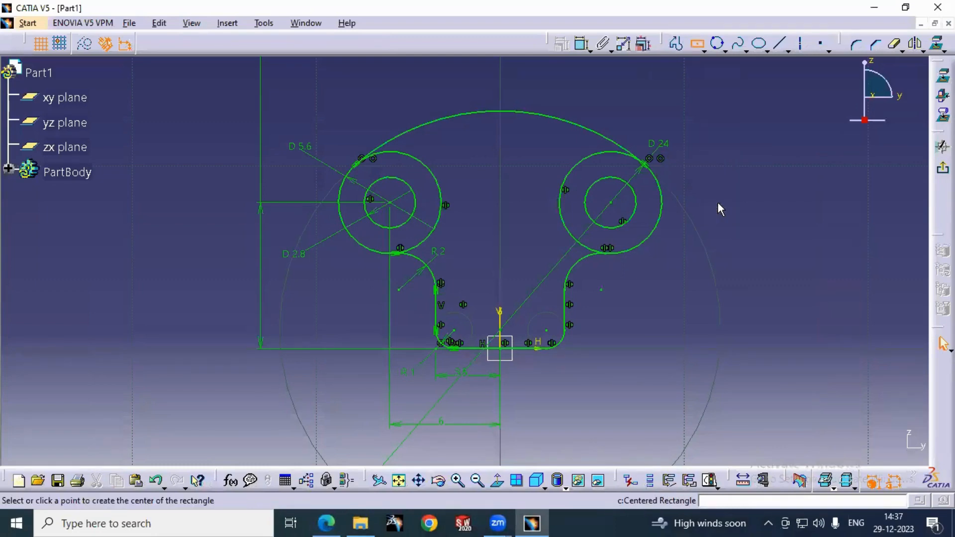
{"action": "left_click", "coordinate": [501, 223]}
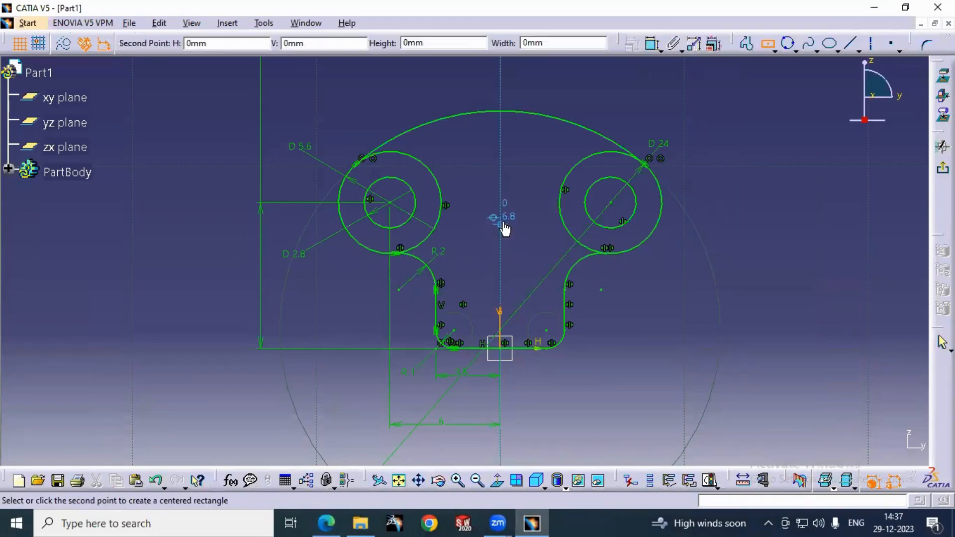
{"action": "left_click", "coordinate": [524, 141]}
{"action": "left_click", "coordinate": [646, 283]}
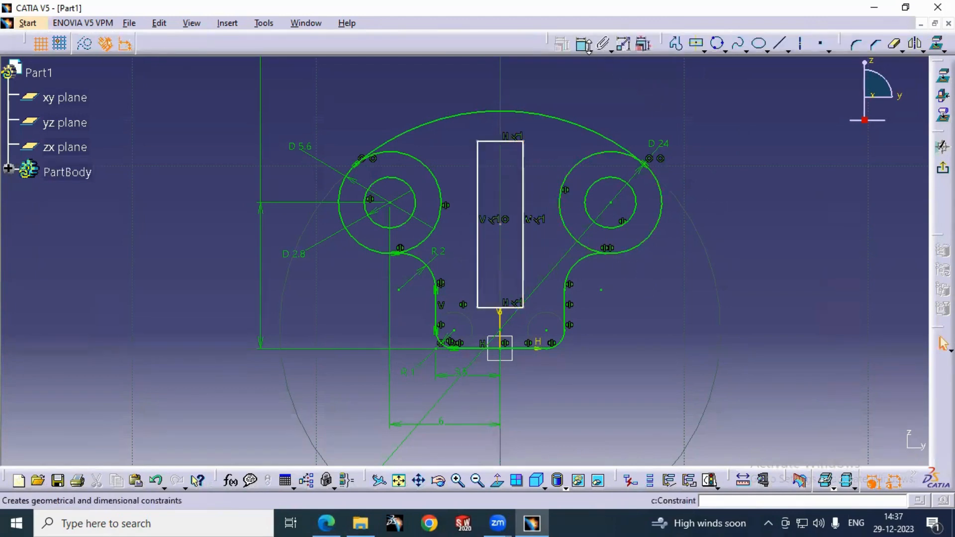
- Dimension the rectangle's width above the top arc and its height beside its right edge
{"action": "left_click", "coordinate": [582, 46]}
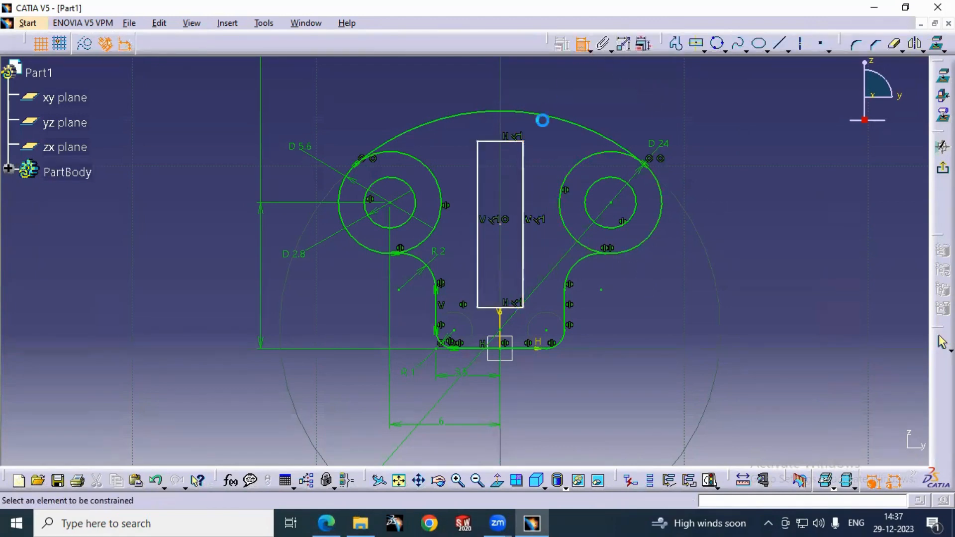
{"action": "left_click", "coordinate": [497, 142]}
{"action": "left_click", "coordinate": [505, 84]}
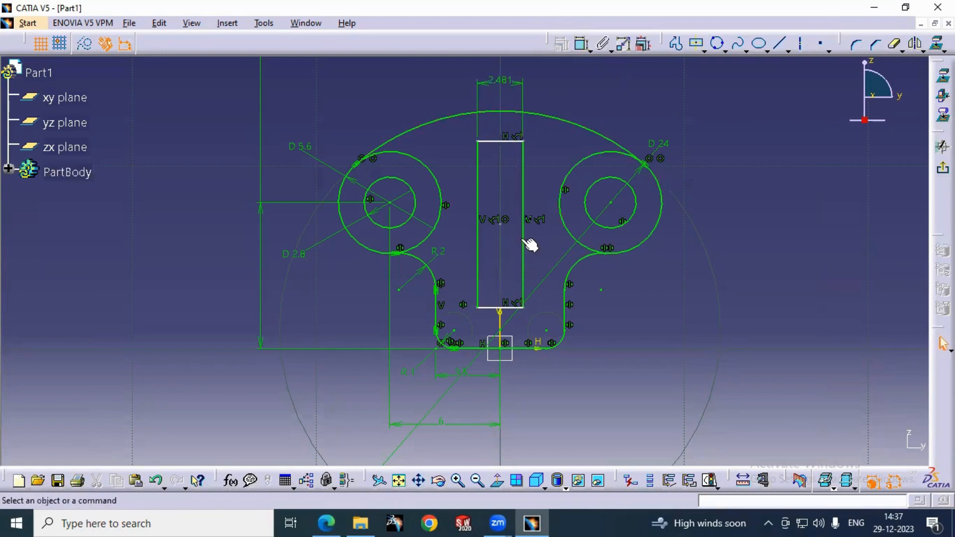
{"action": "left_click", "coordinate": [583, 45]}
{"action": "left_click", "coordinate": [523, 232]}
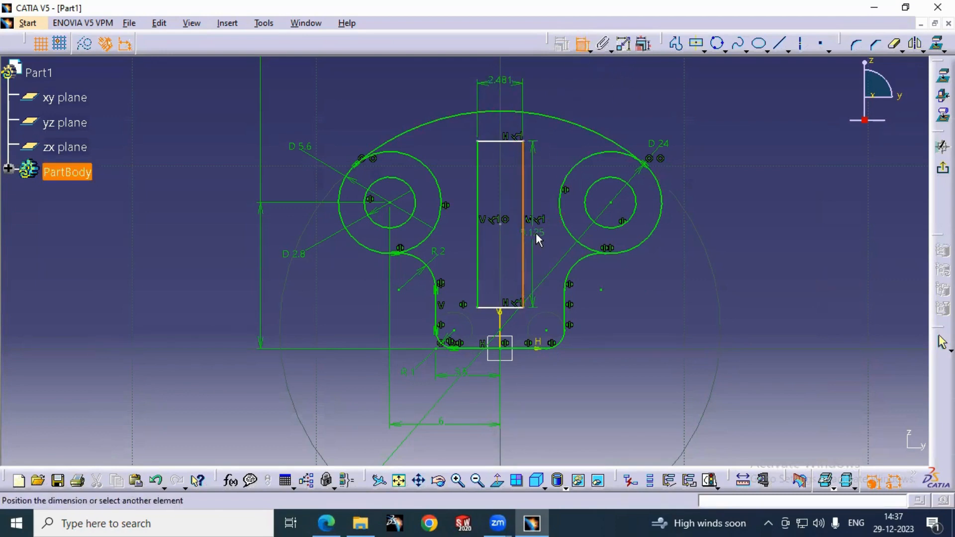
{"action": "left_click", "coordinate": [542, 233]}
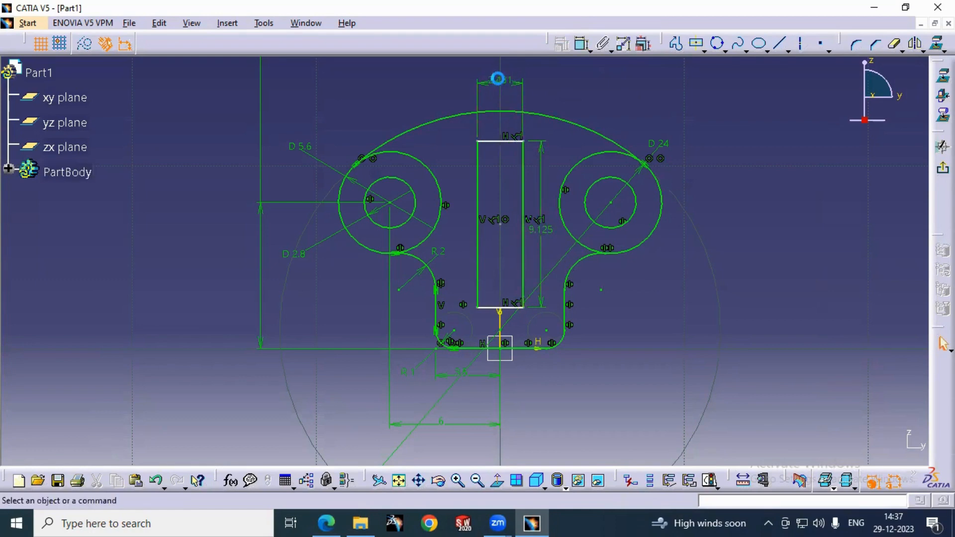
- Set the rectangle's width to 3 mm and its height to 7 mm
{"action": "double_click", "coordinate": [500, 80]}
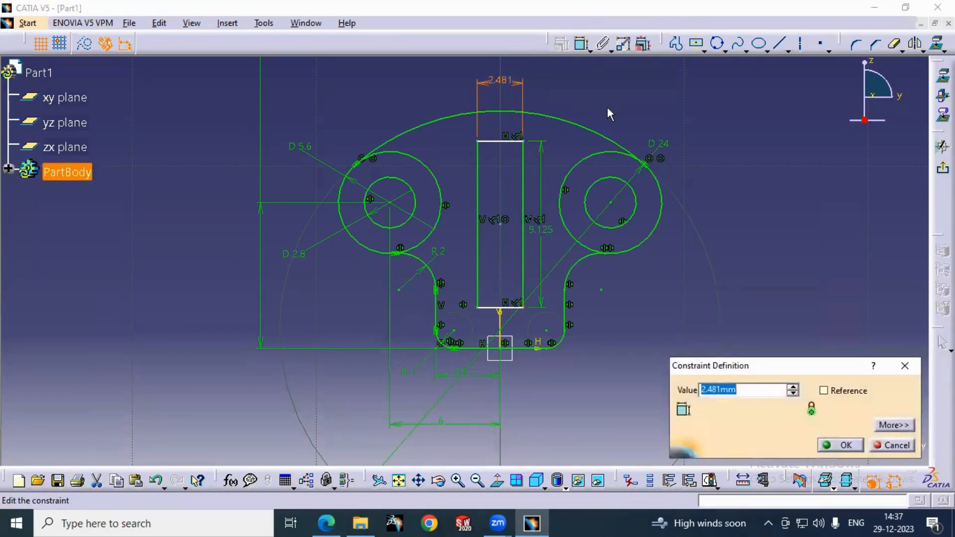
{"action": "type", "text": "3"}
{"action": "key", "text": "Return"}
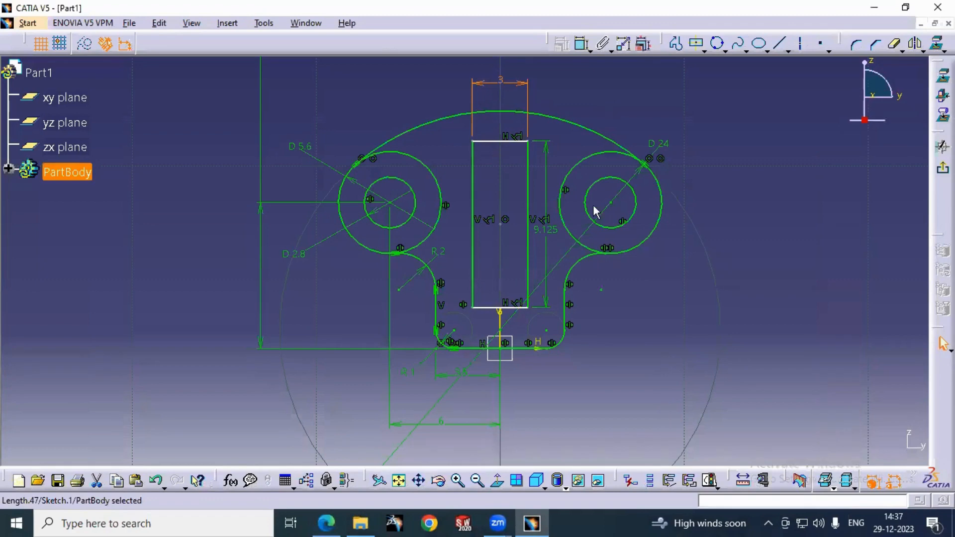
{"action": "double_click", "coordinate": [547, 230]}
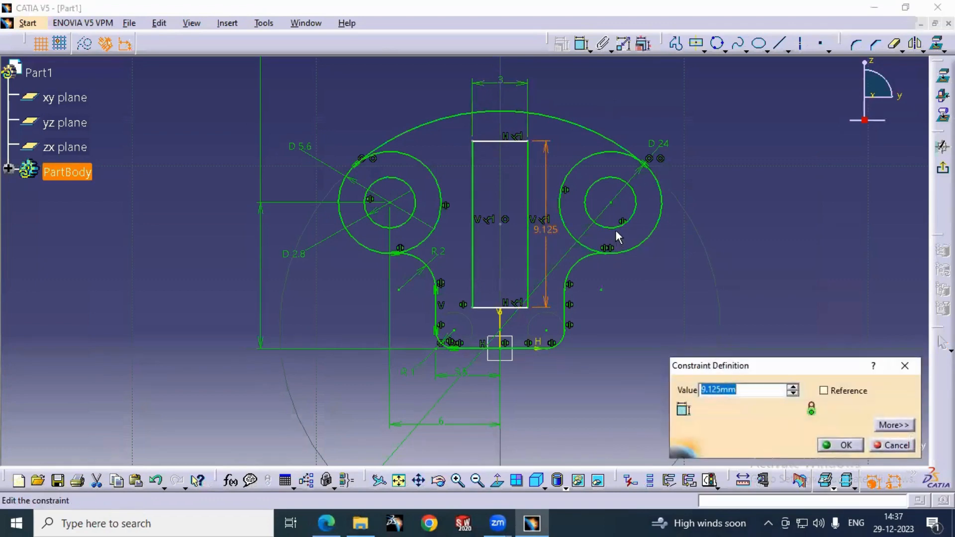
{"action": "type", "text": "7"}
{"action": "key", "text": "Return"}
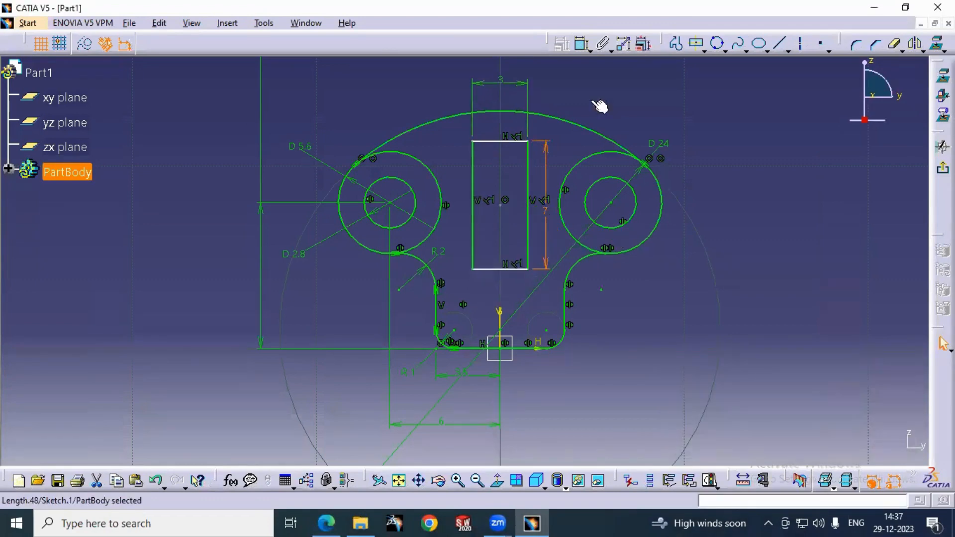
- Dimension the rectangle's bottom edge from the horizontal axis and set that offset to 2 mm
{"action": "left_click", "coordinate": [581, 46]}
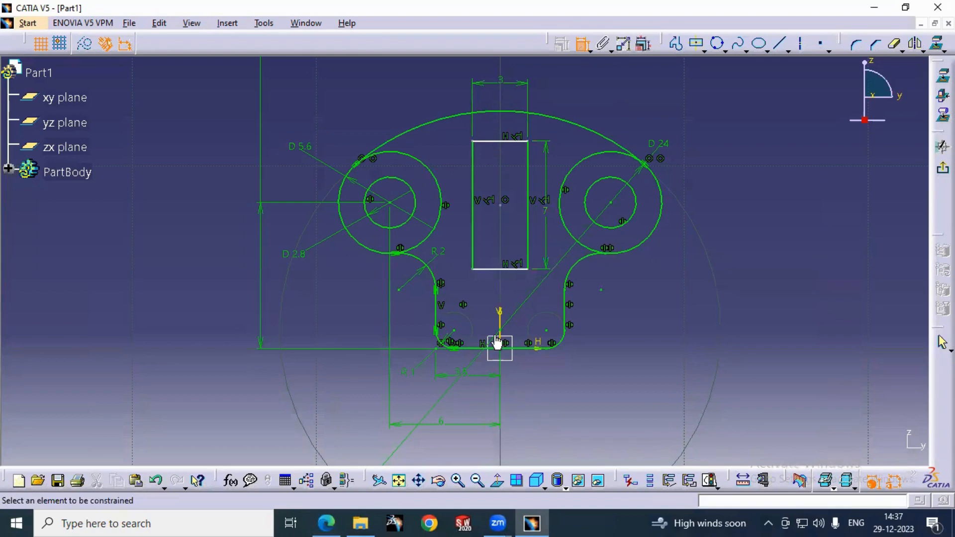
{"action": "left_click", "coordinate": [499, 269]}
{"action": "left_click", "coordinate": [528, 348]}
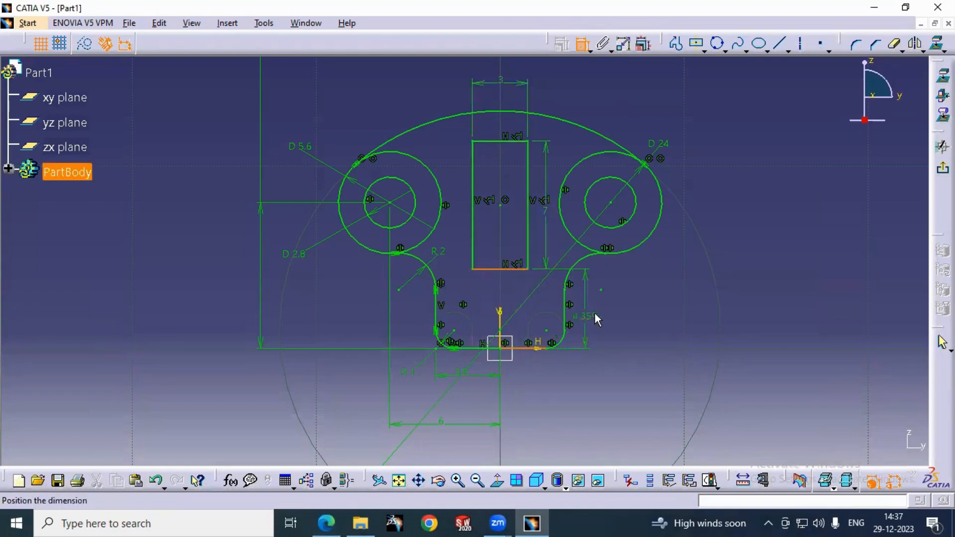
{"action": "left_click", "coordinate": [607, 306]}
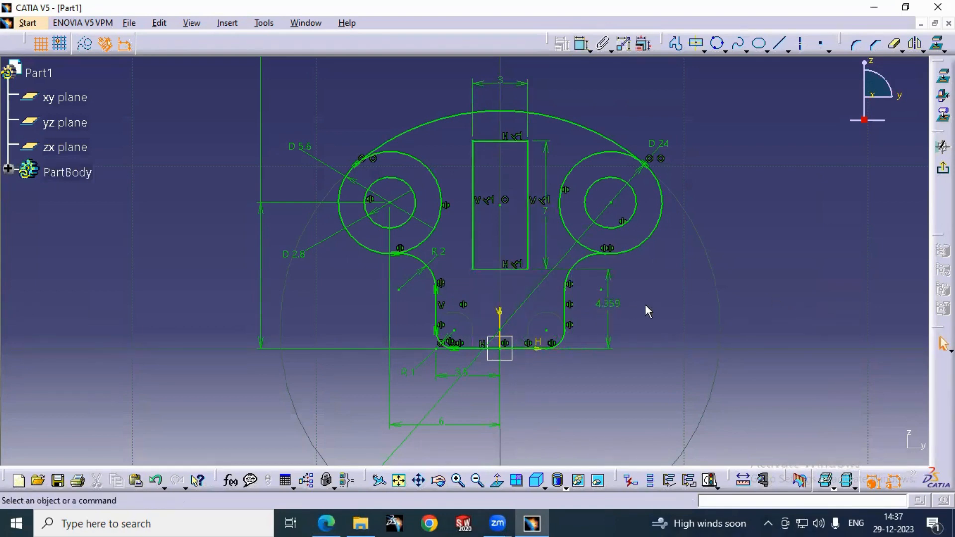
{"action": "double_click", "coordinate": [617, 304]}
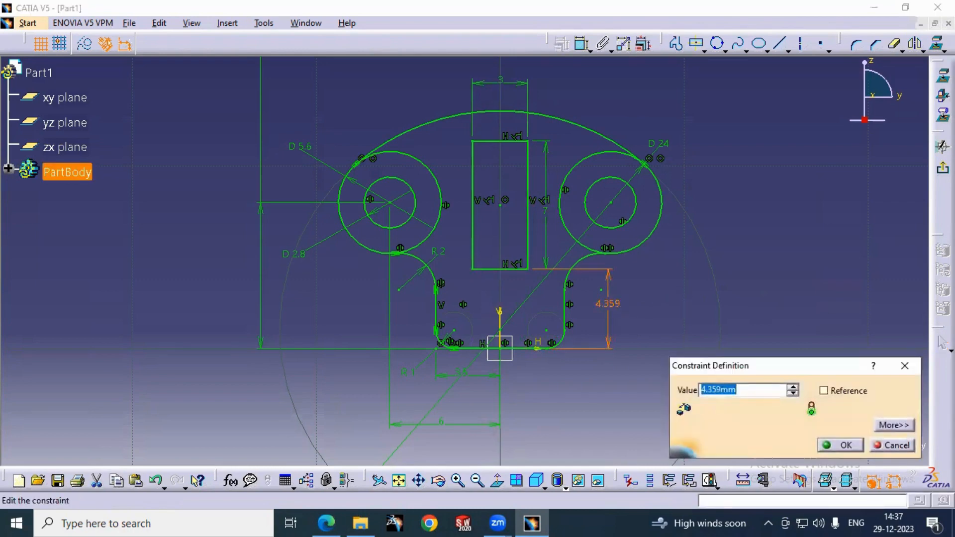
{"action": "type", "text": "2"}
{"action": "key", "text": "Return"}
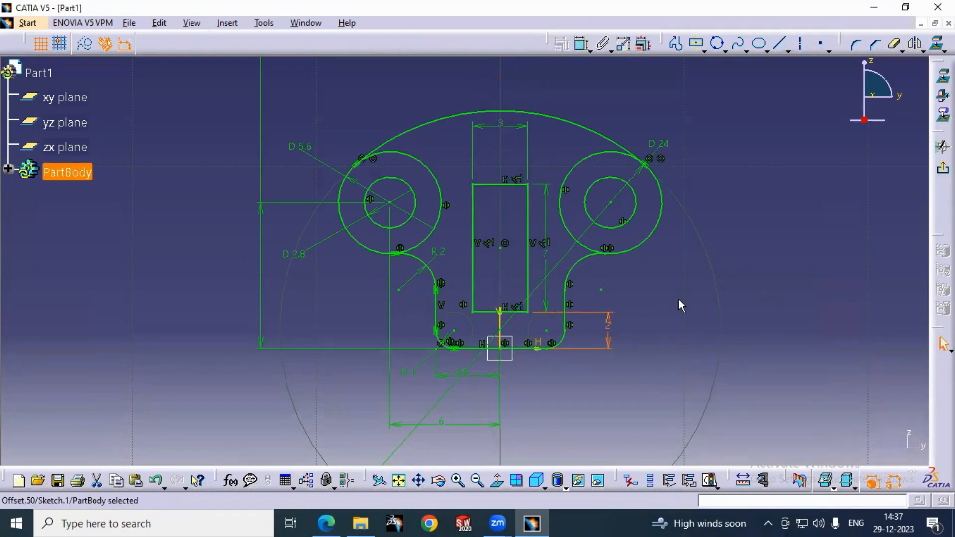
{"action": "left_click", "coordinate": [678, 300]}
- Round the rectangle's two upper corners, with radii of about 0.83 mm on the left and 1.08 mm on the right
{"action": "mouse_move", "coordinate": [511, 251]}
{"action": "middle_mouse_down"}
{"action": "mouse_move", "coordinate": [546, 171]}
{"action": "mouse_move", "coordinate": [577, 166]}
{"action": "mouse_move", "coordinate": [512, 192]}
{"action": "mouse_move", "coordinate": [512, 245]}
{"action": "middle_mouse_up"}
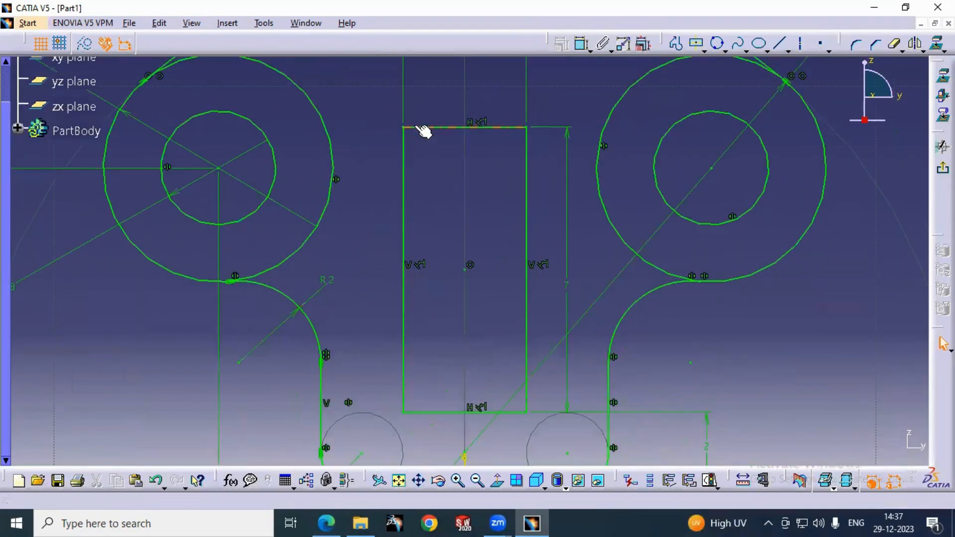
{"action": "left_click", "coordinate": [856, 44]}
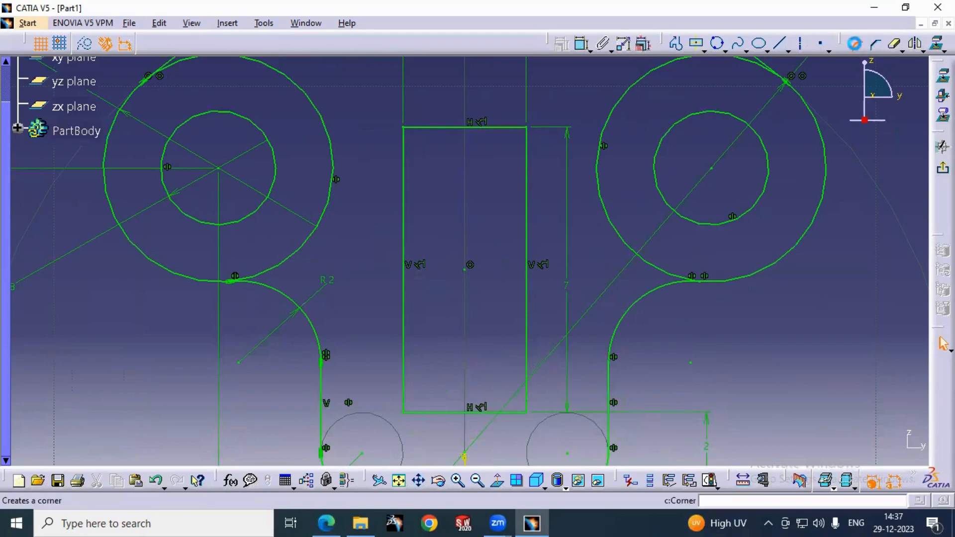
{"action": "left_click", "coordinate": [405, 154]}
{"action": "left_click", "coordinate": [436, 128]}
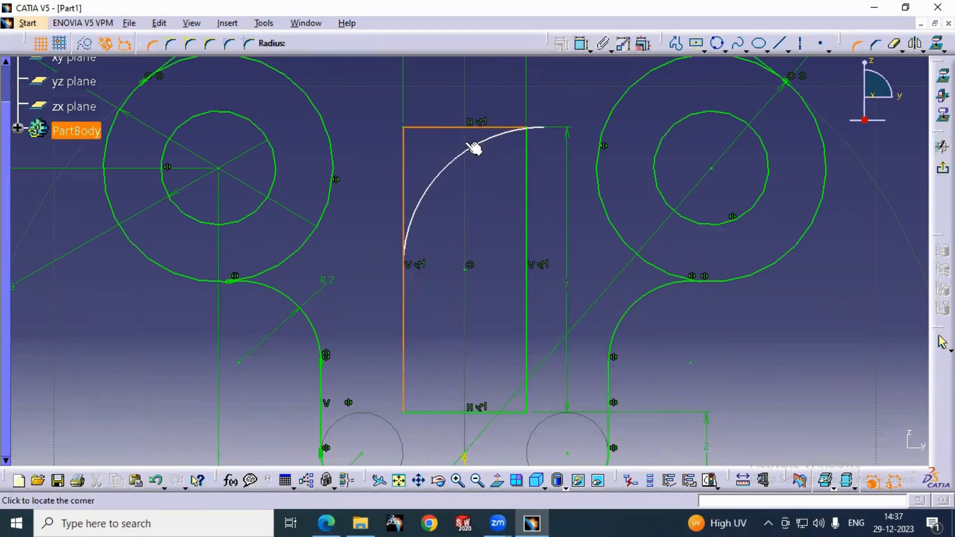
{"action": "left_click", "coordinate": [419, 144]}
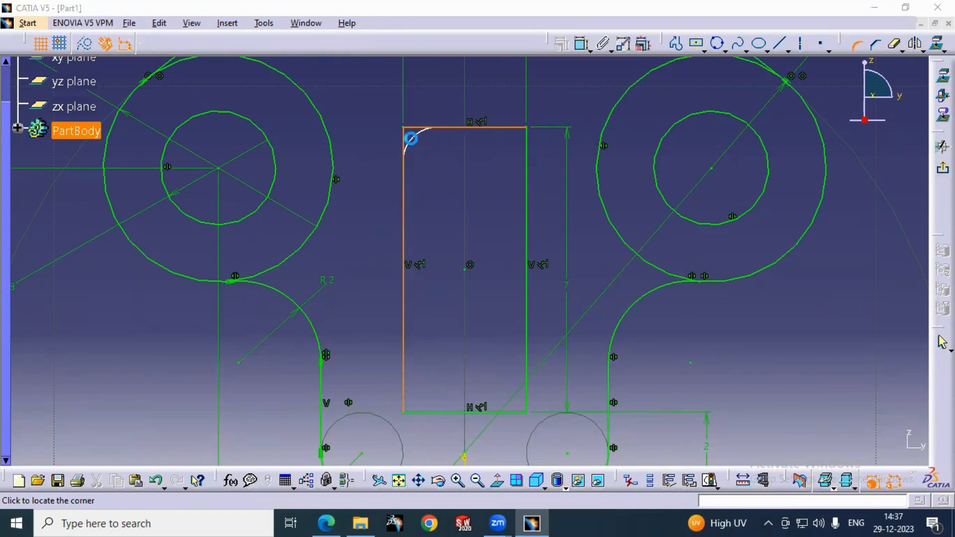
{"action": "left_click", "coordinate": [516, 290]}
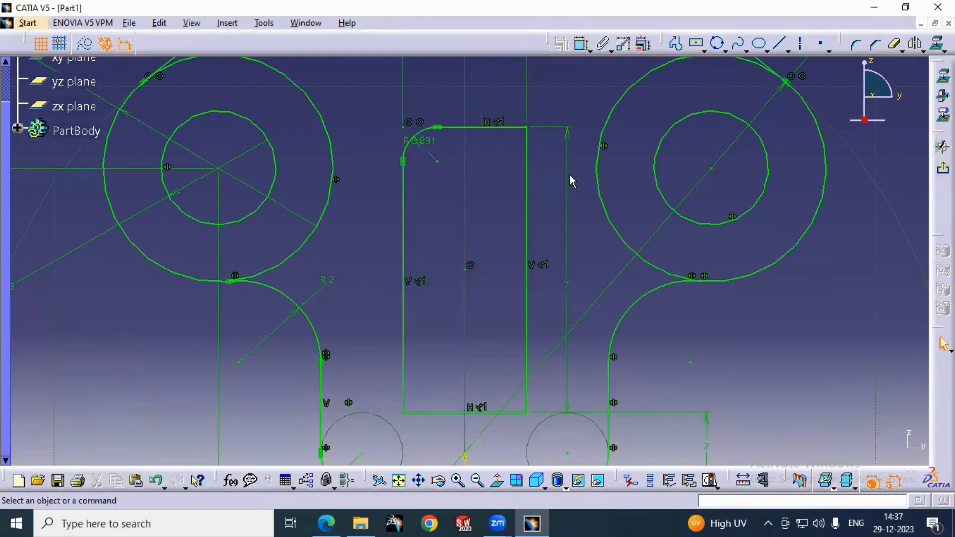
{"action": "left_click", "coordinate": [856, 45]}
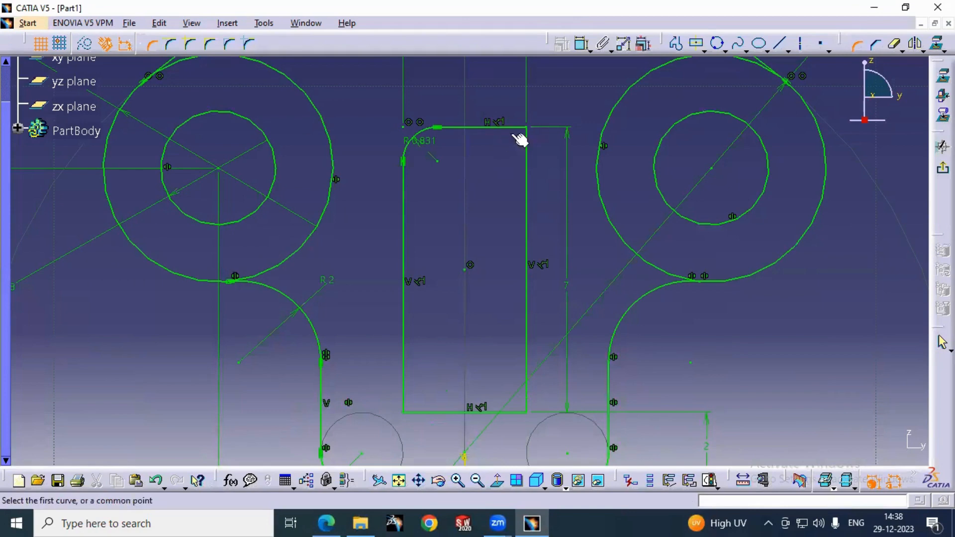
{"action": "left_click", "coordinate": [498, 128]}
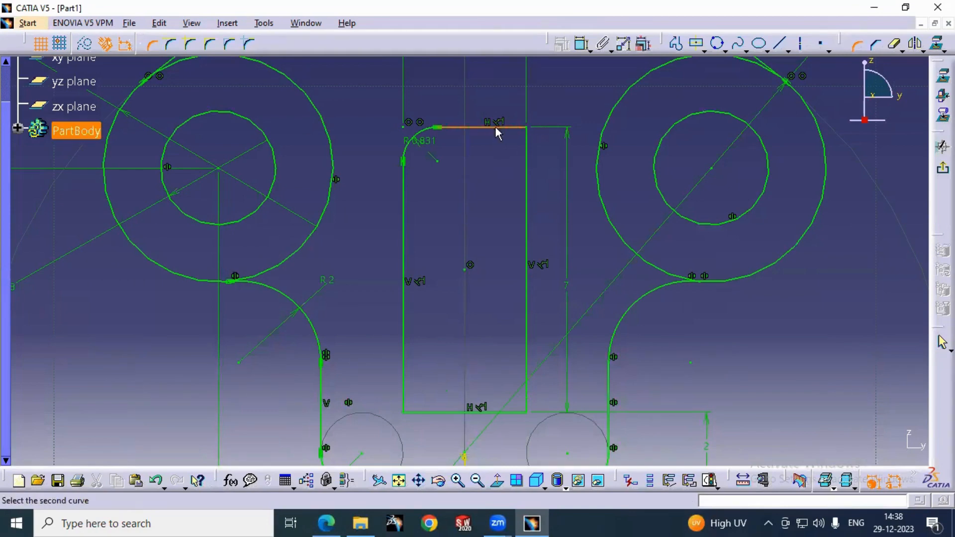
{"action": "left_click", "coordinate": [525, 151]}
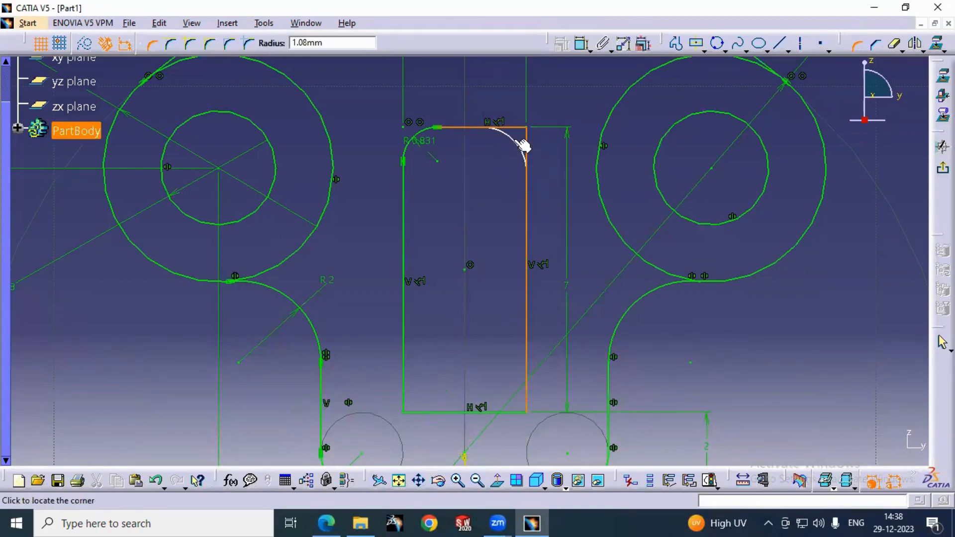
{"action": "left_click", "coordinate": [513, 140]}
{"action": "left_click", "coordinate": [520, 292]}
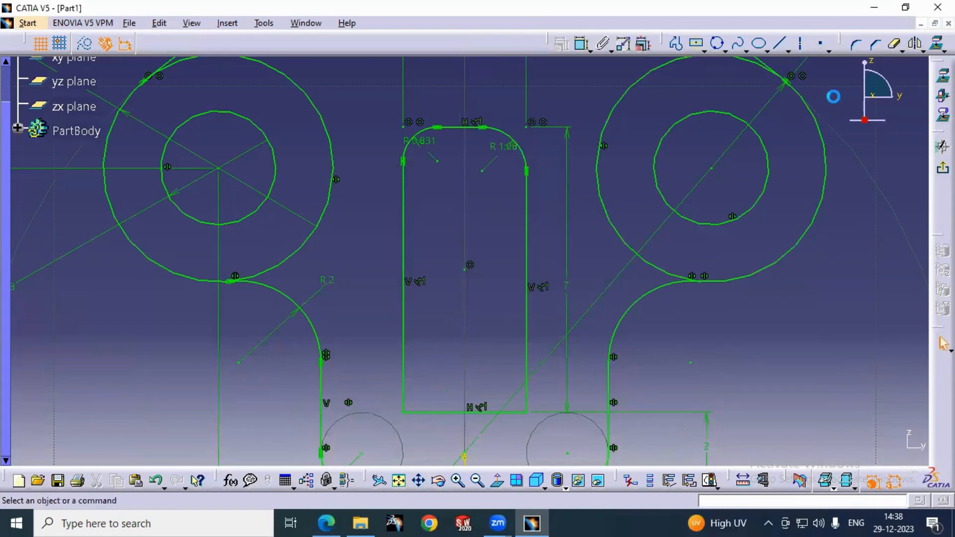
- Round the rectangle's two lower corners, with radii of about 1.3 mm on the left and 1.1 mm on the right
{"action": "left_click", "coordinate": [857, 46]}
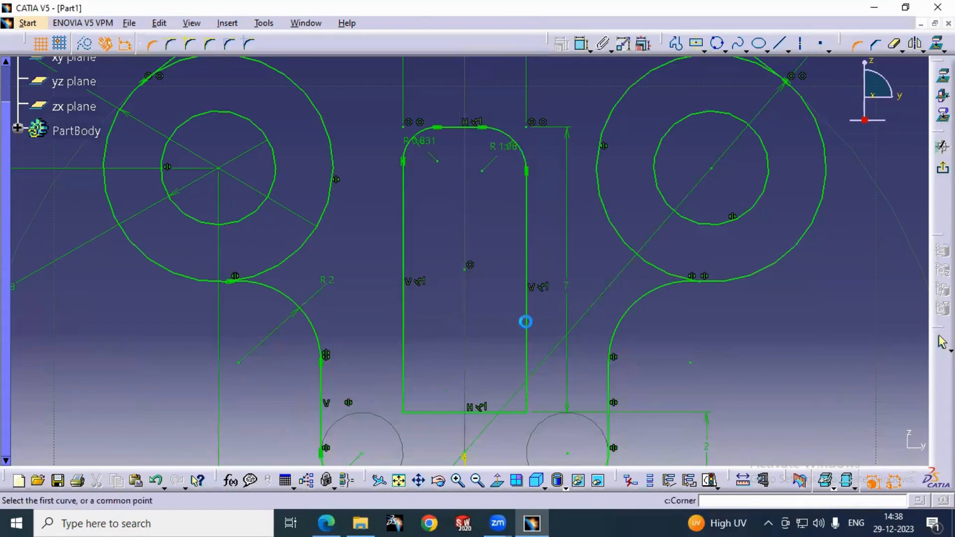
{"action": "left_click", "coordinate": [404, 390]}
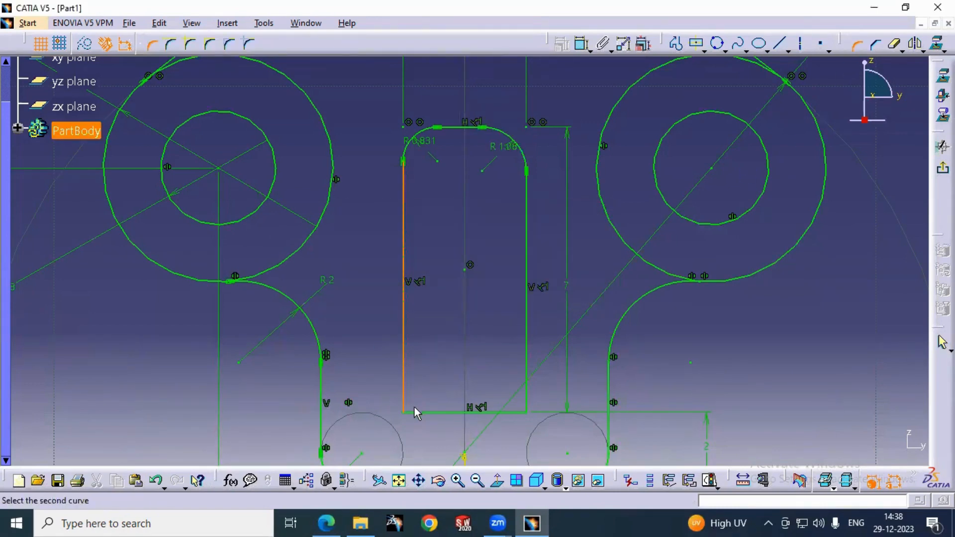
{"action": "left_click", "coordinate": [416, 411]}
{"action": "left_click", "coordinate": [421, 398]}
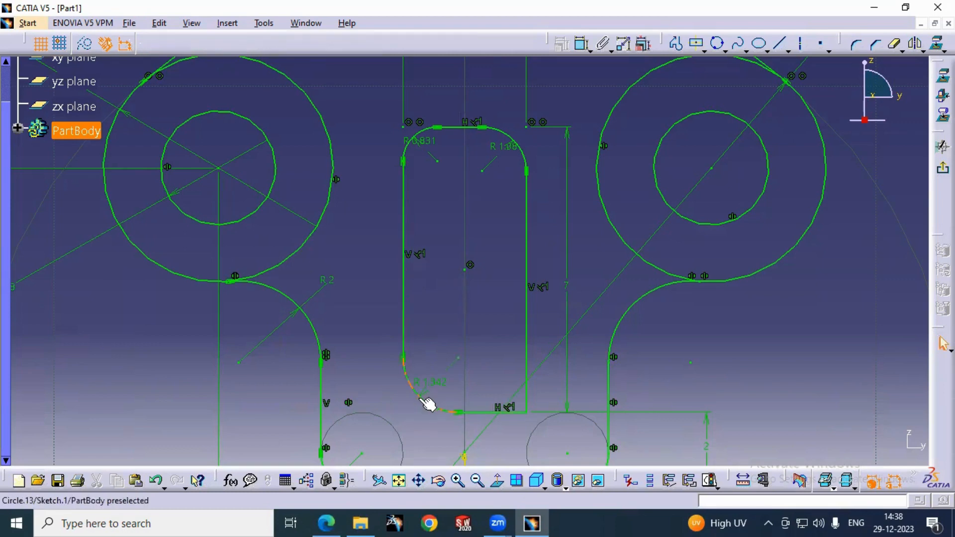
{"action": "left_click", "coordinate": [855, 44]}
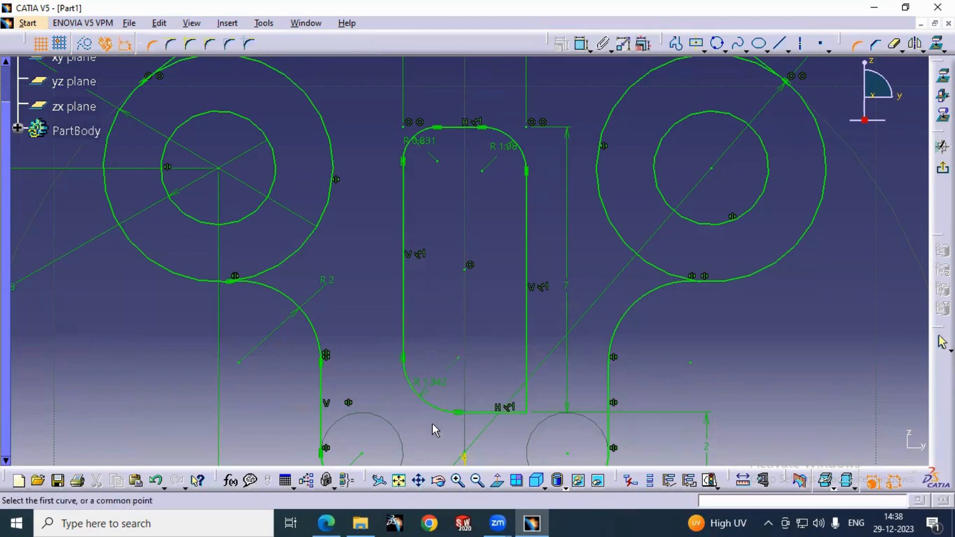
{"action": "left_click", "coordinate": [517, 407]}
{"action": "left_click", "coordinate": [526, 382]}
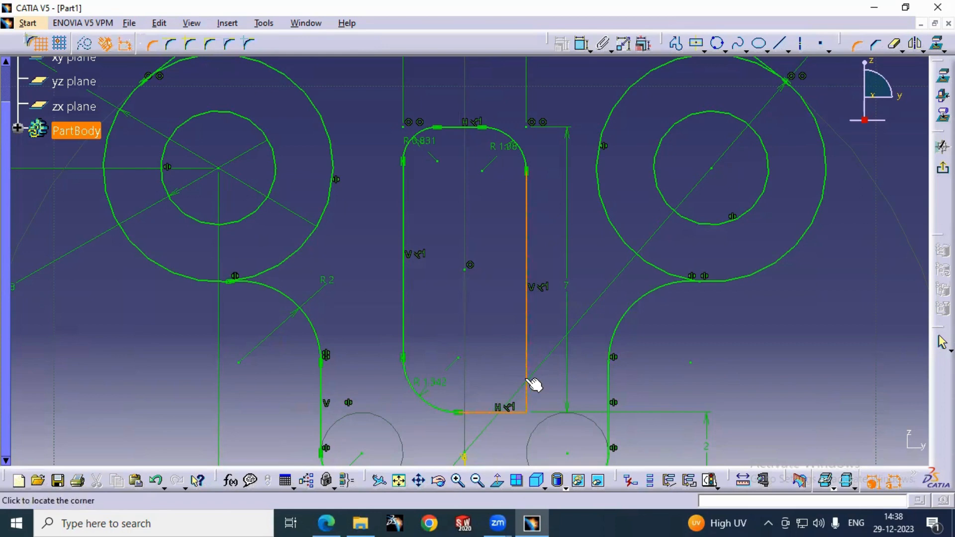
{"action": "left_click", "coordinate": [520, 405]}
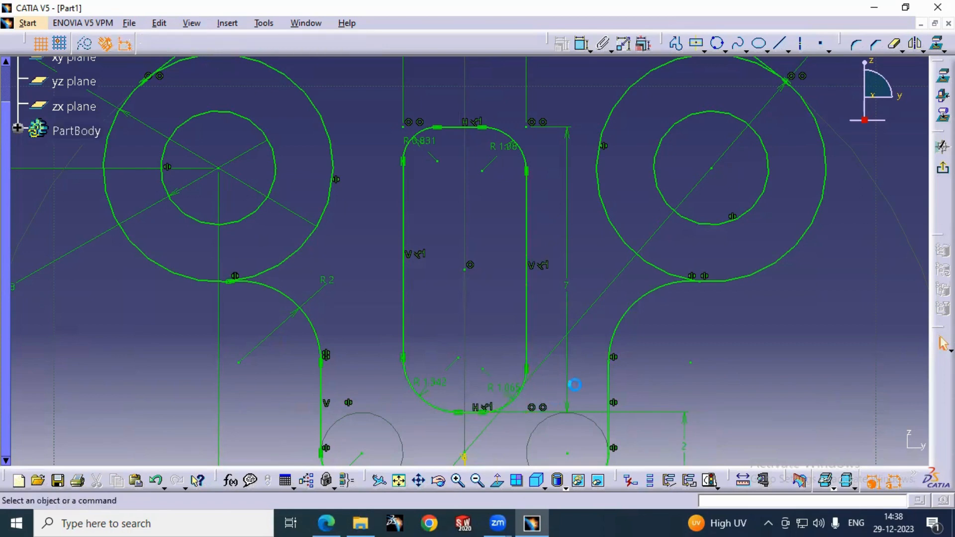
- Move the upper-left corner's radius dimension outside the slot and set both upper corner radii to 1 mm
{"action": "left_click_drag", "start_coordinate": [427, 143], "coordinate": [388, 142]}
{"action": "double_click", "coordinate": [388, 131]}
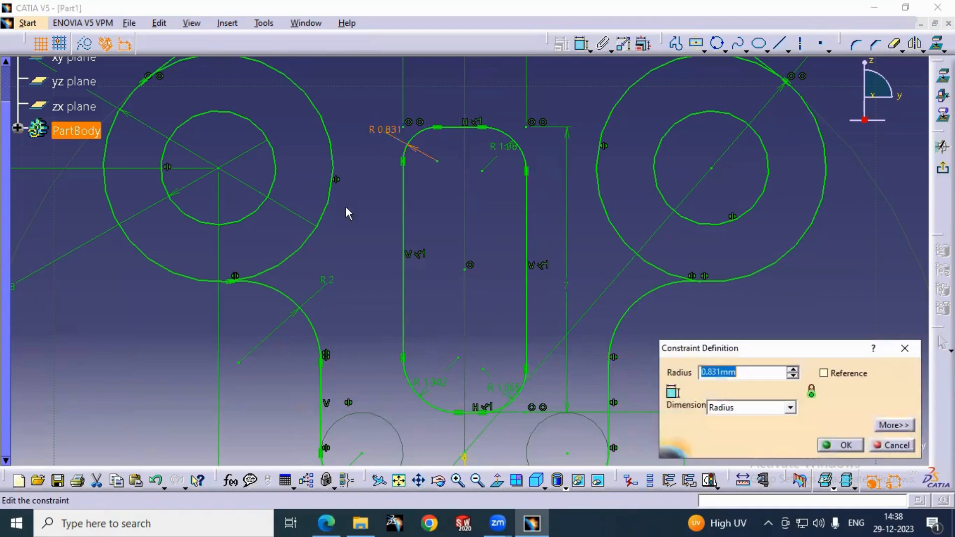
{"action": "type", "text": "1"}
{"action": "key", "text": "Return"}
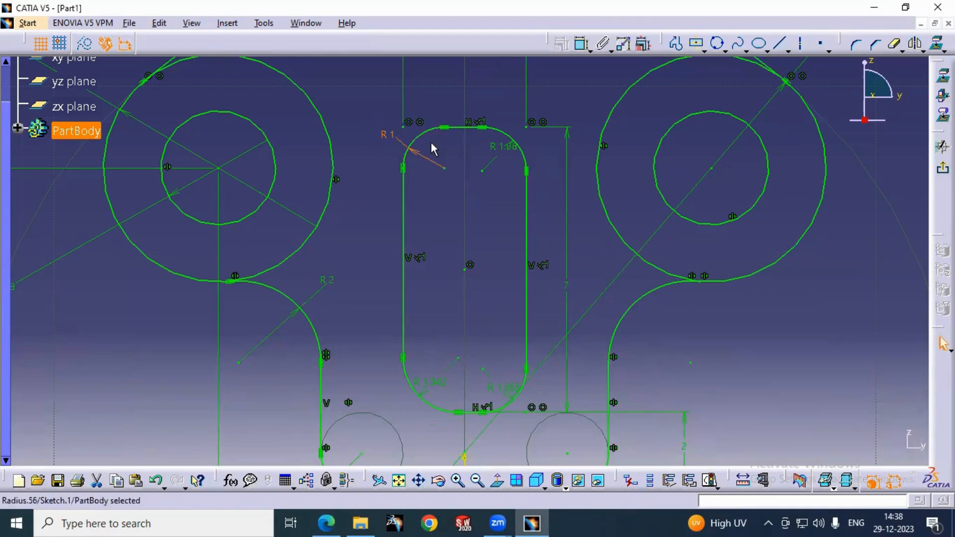
{"action": "double_click", "coordinate": [502, 146]}
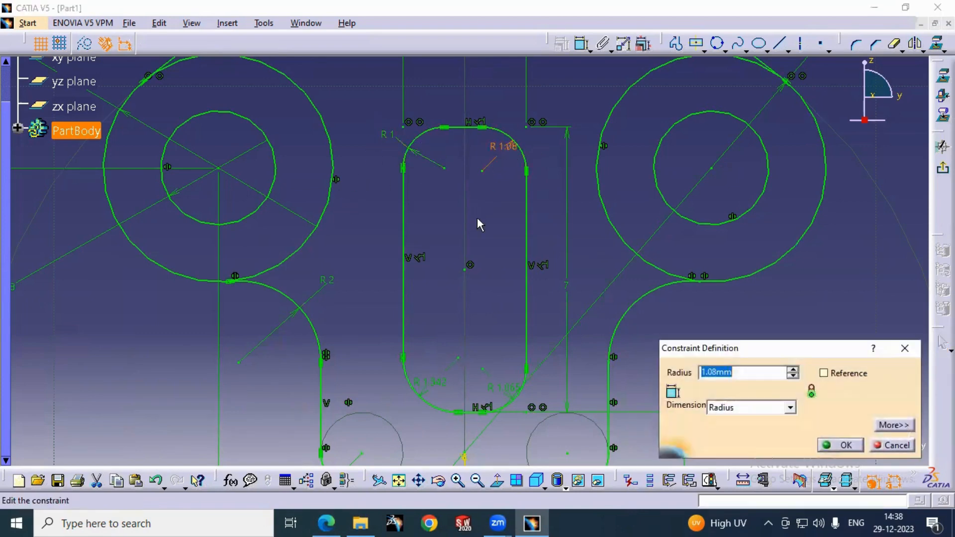
{"action": "type", "text": "1"}
{"action": "key", "text": "Return"}
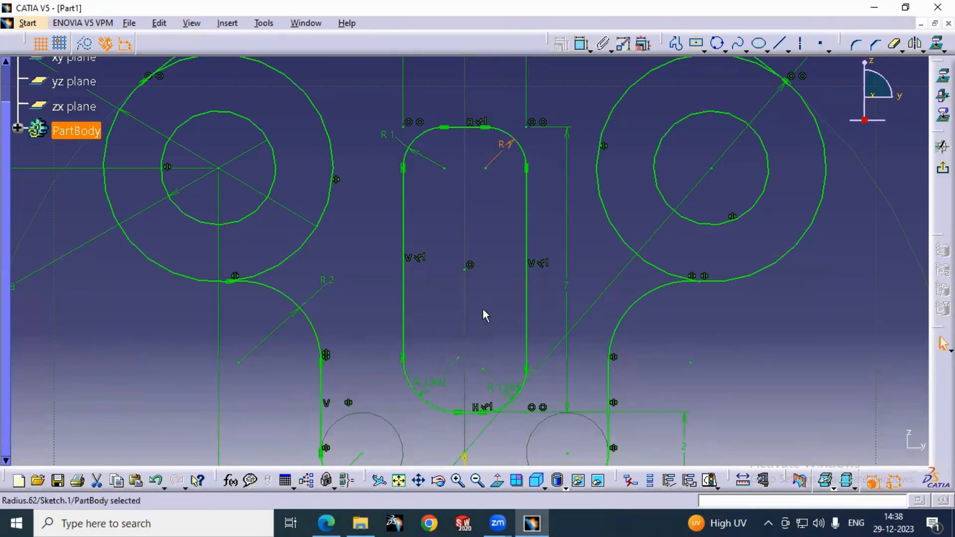
- Set both lower corner radii of the slot to 1 mm
{"action": "double_click", "coordinate": [428, 383]}
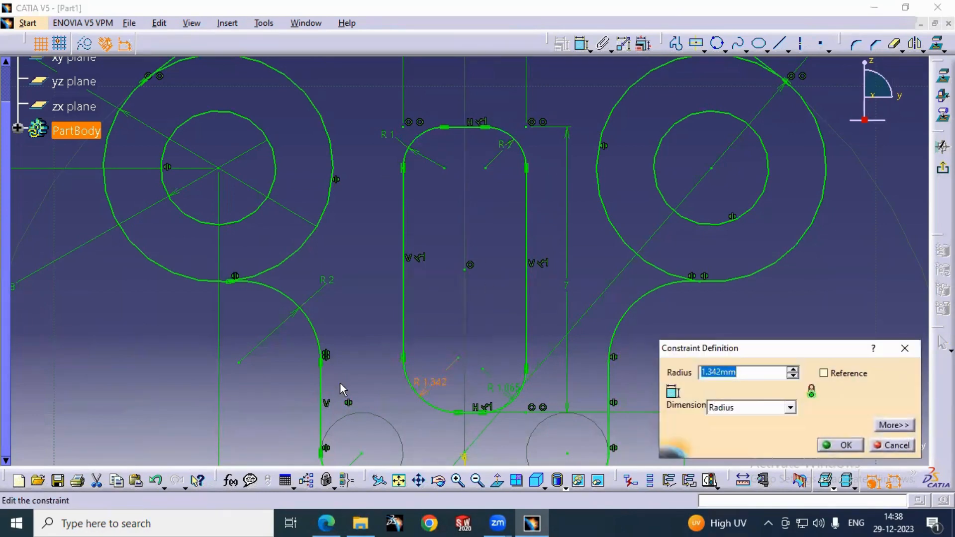
{"action": "type", "text": "1"}
{"action": "key", "text": "Return"}
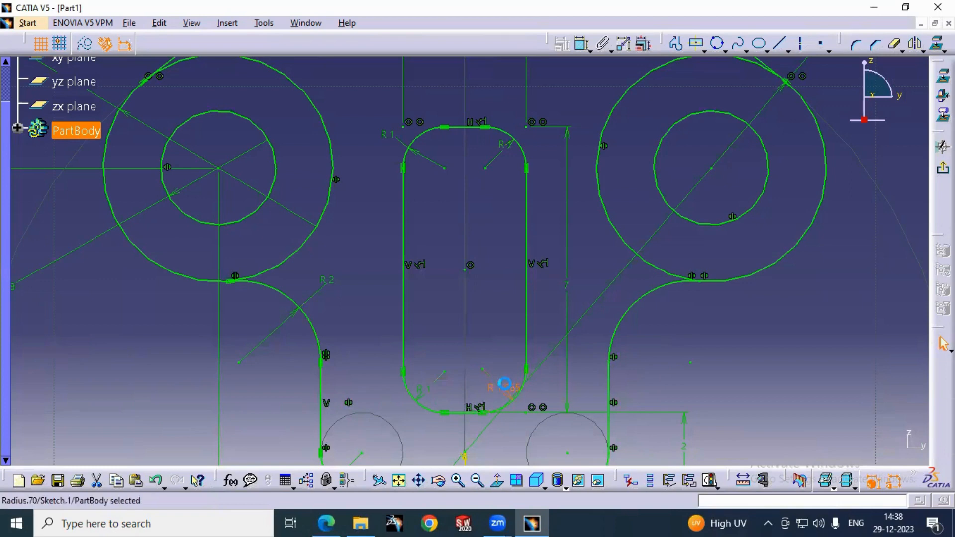
{"action": "double_click", "coordinate": [501, 382]}
{"action": "type", "text": "1"}
{"action": "key", "text": "Return"}
- Reposition the left circle center's height dimension value down between its extension lines, beside the profile
{"action": "middle_click_drag", "start_coordinate": [727, 344], "coordinate": [725, 443]}
{"action": "middle_click_drag", "start_coordinate": [676, 166], "coordinate": [684, 228]}
{"action": "middle_click_drag", "start_coordinate": [420, 123], "coordinate": [425, 182]}
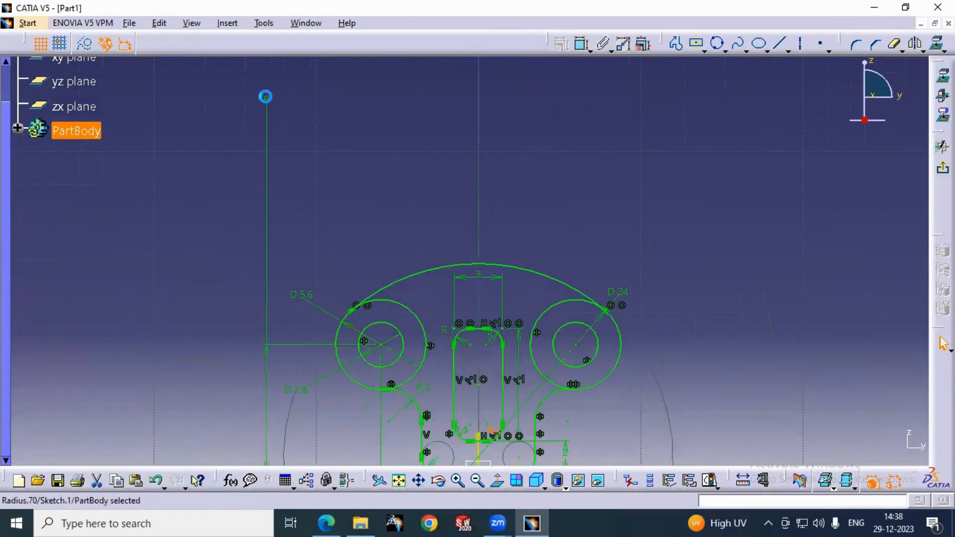
{"action": "left_click_drag", "start_coordinate": [264, 96], "coordinate": [260, 411]}
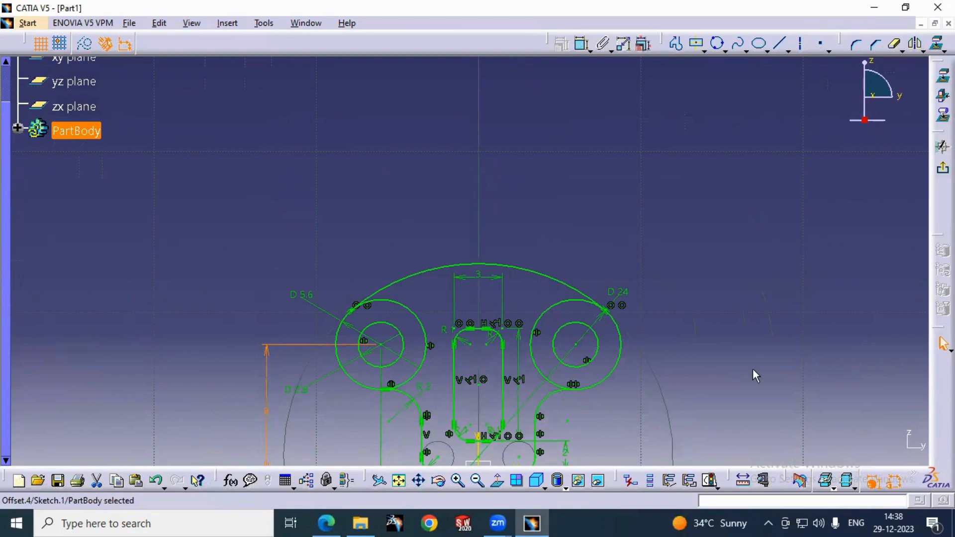
{"action": "left_click", "coordinate": [725, 380]}
{"action": "mouse_move", "coordinate": [725, 379]}
{"action": "middle_mouse_down"}
{"action": "mouse_move", "coordinate": [708, 260]}
{"action": "mouse_move", "coordinate": [625, 296]}
{"action": "middle_mouse_up"}
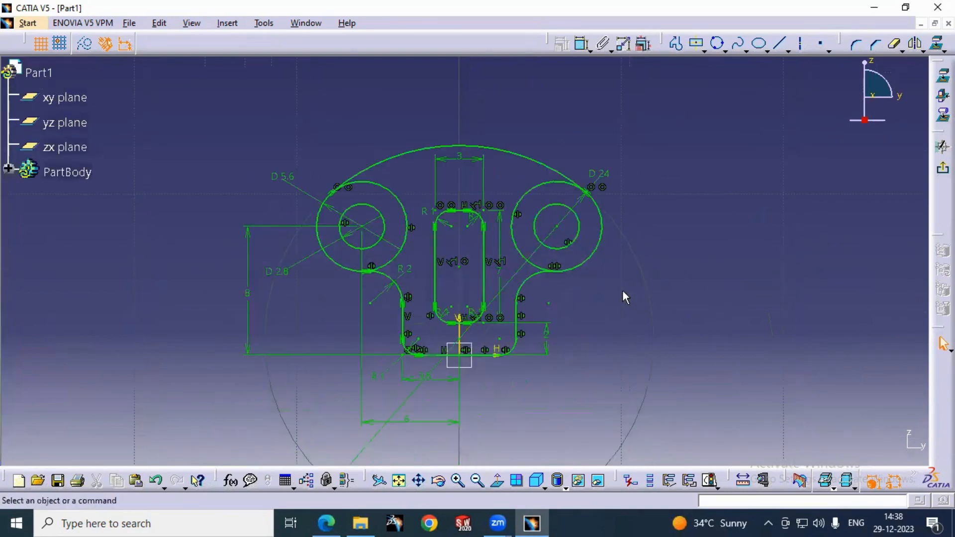